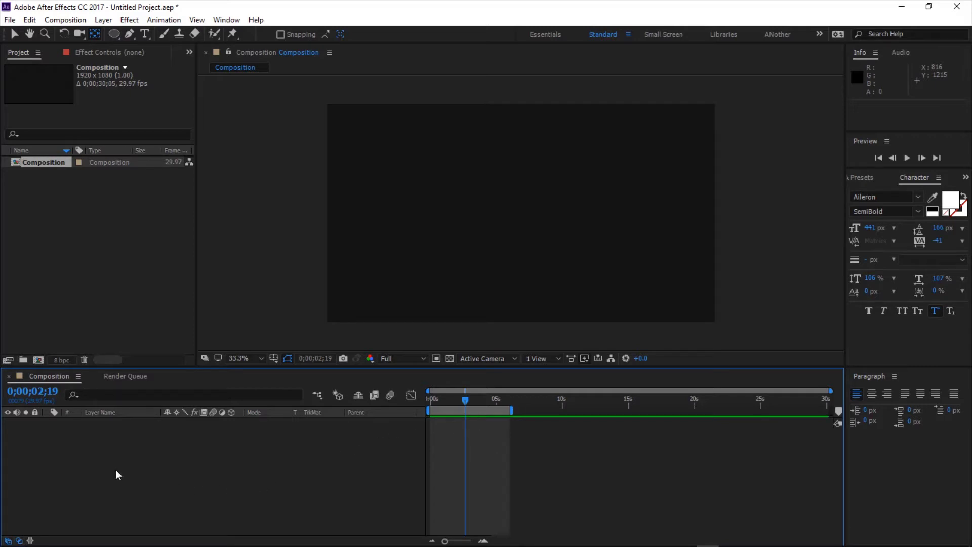
Create a new text layer in the composition reading BUZEN
right_click(106, 443)
mouse_move(195, 329)
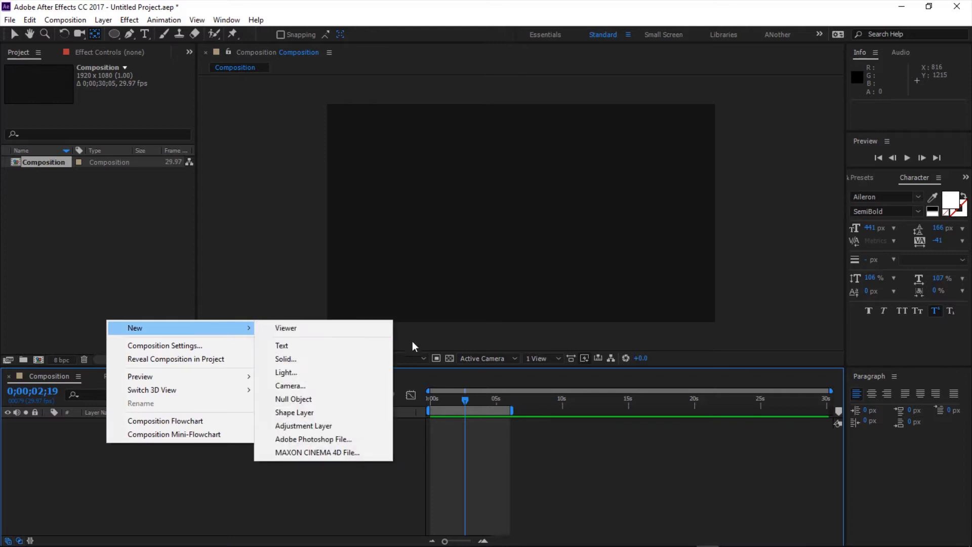
click(288, 346)
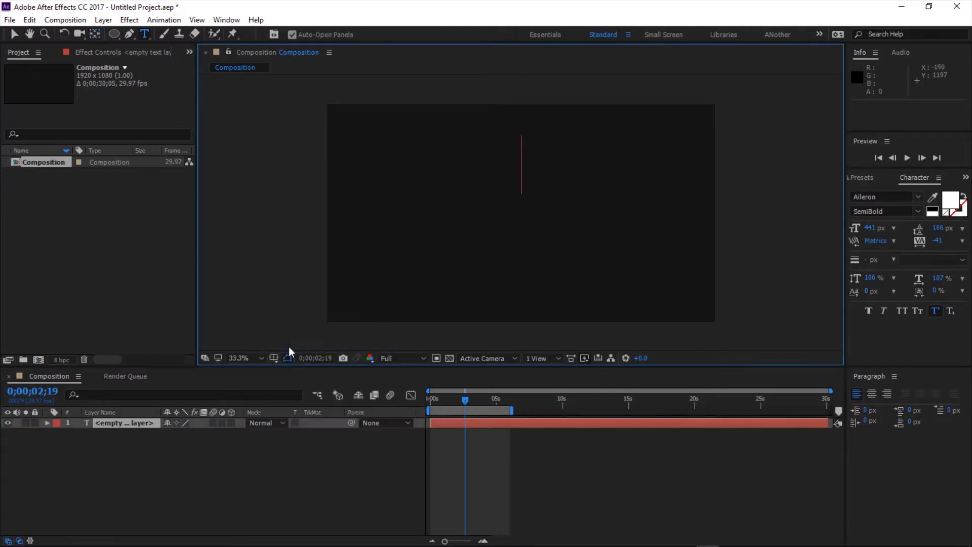
text(BUZEN)
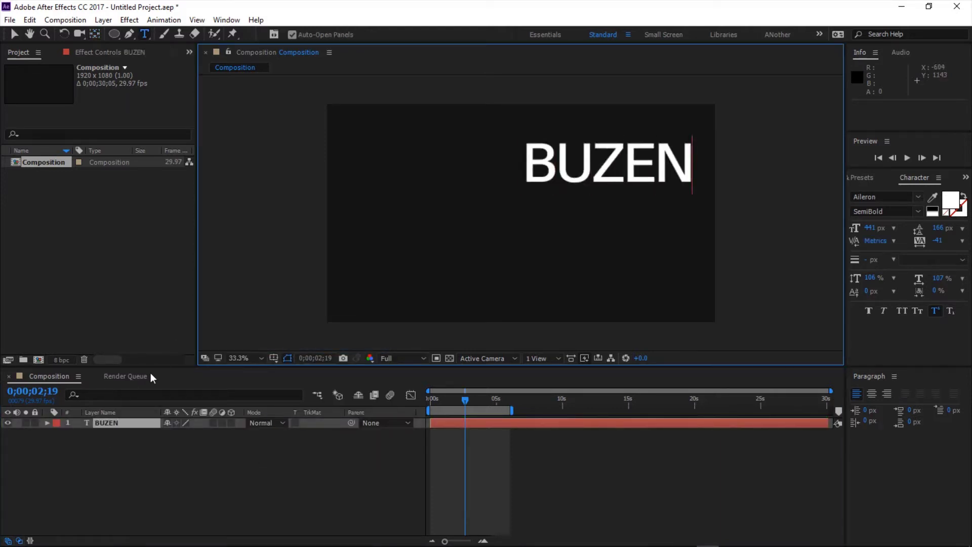
click(126, 461)
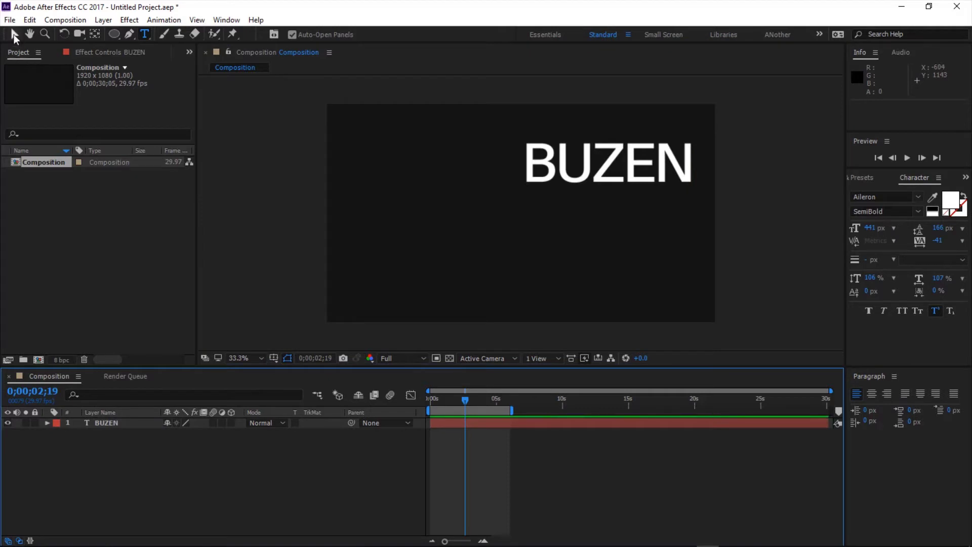
Move the BUZEN text to roughly the middle of the frame, at position about 504, 744
click(14, 34)
click(102, 422)
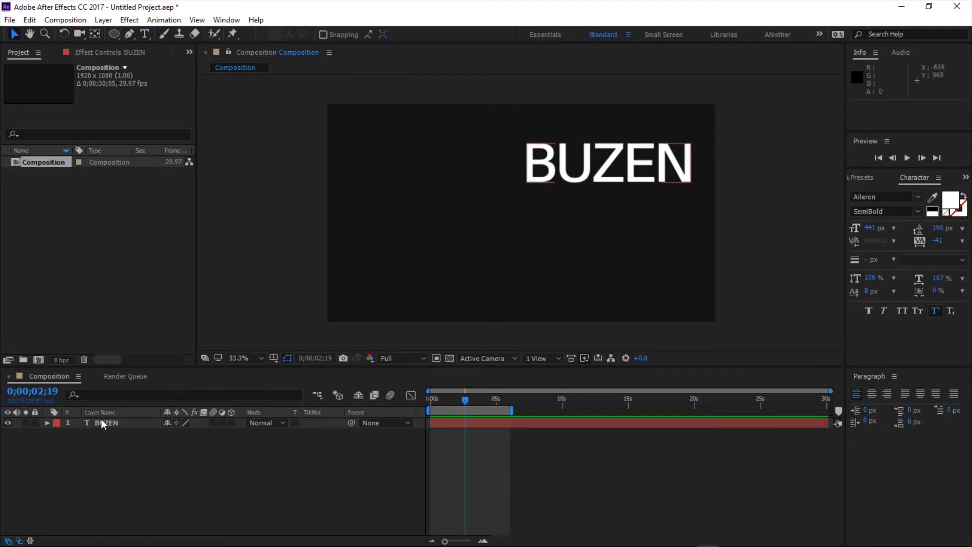
drag(641, 172, 546, 218)
click(100, 480)
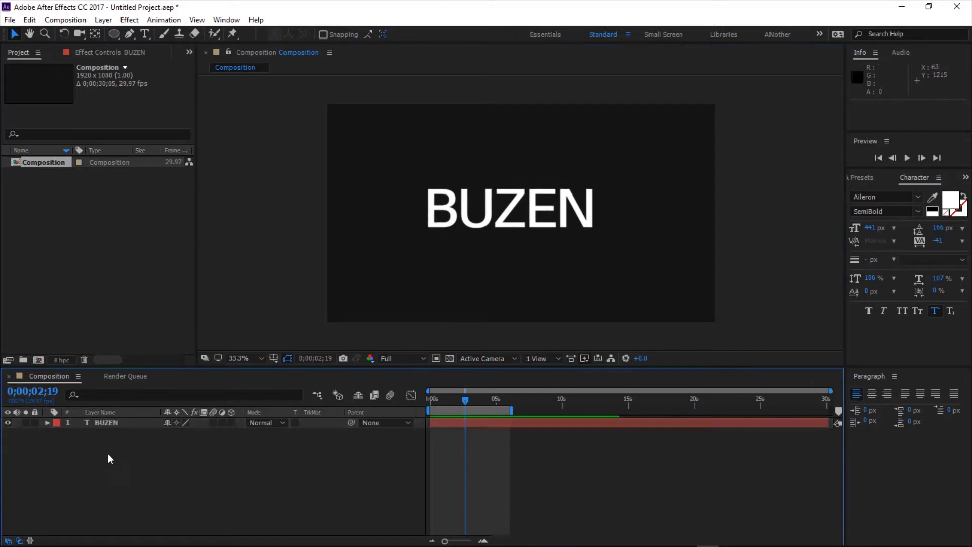
click(125, 422)
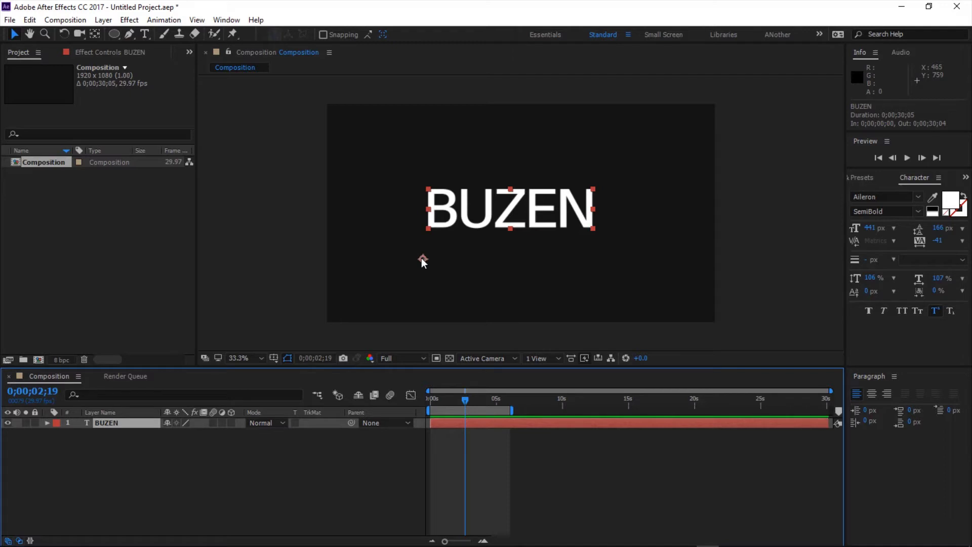
drag(422, 257, 425, 251)
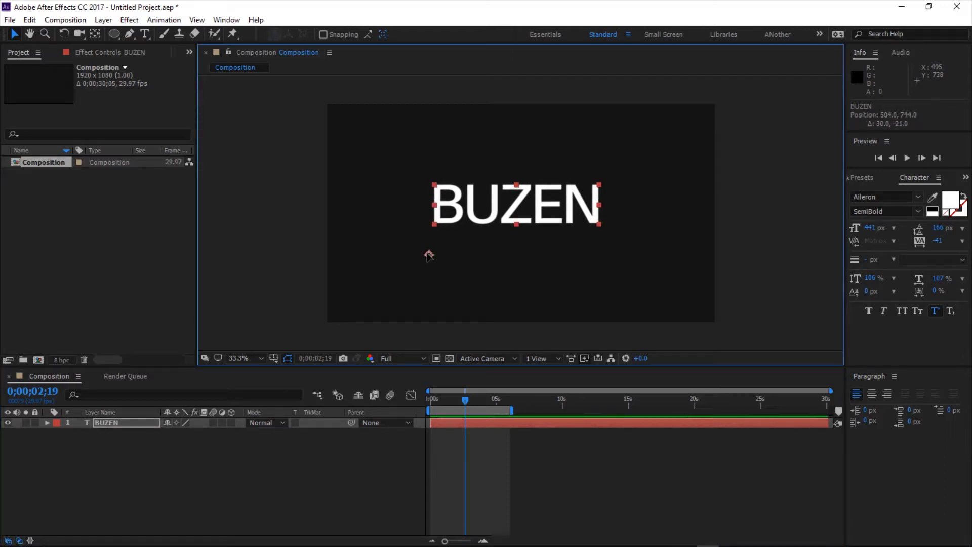
click(169, 490)
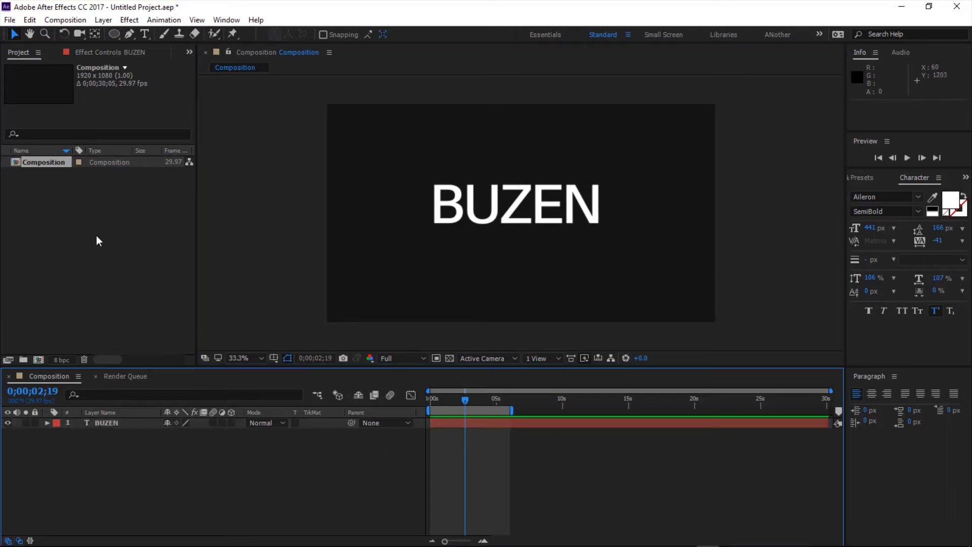
Move only the BUZEN layer's anchor point up and to the left by about 48 and 39 px, using the Pan Behind tool
click(112, 420)
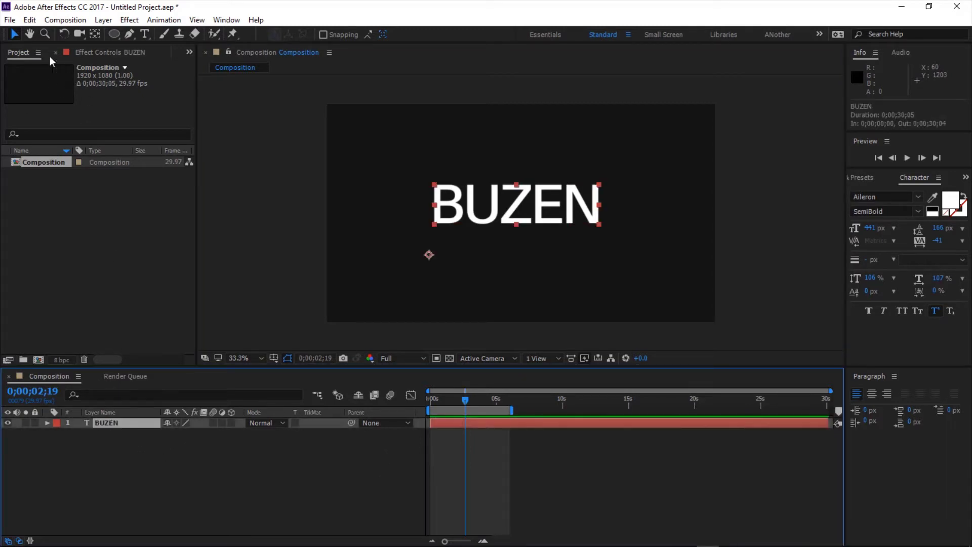
click(98, 33)
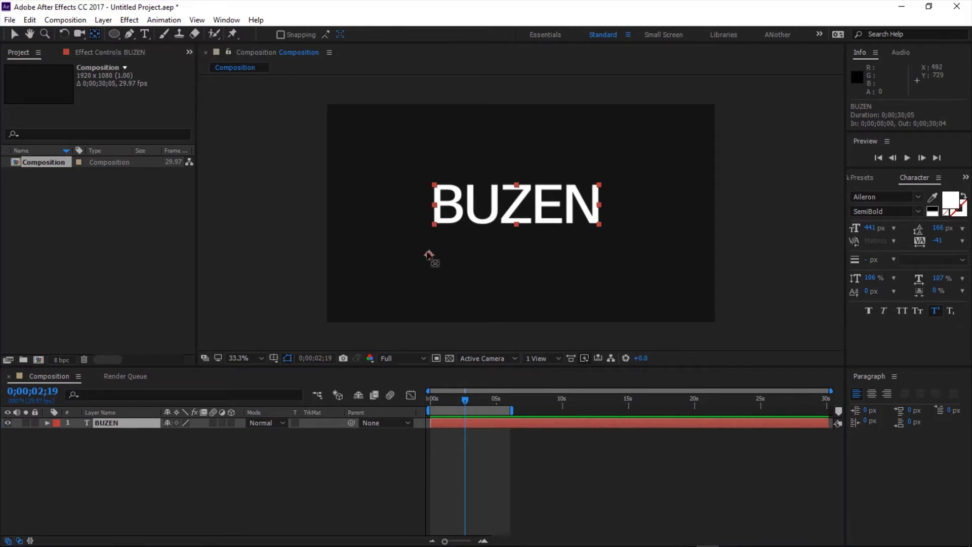
mouse_move(428, 255)
mouse_down()
mouse_move(463, 221)
mouse_move(424, 229)
mouse_move(411, 182)
mouse_move(520, 162)
mouse_move(551, 188)
mouse_move(521, 234)
mouse_move(466, 247)
mouse_move(426, 193)
mouse_move(406, 220)
mouse_move(425, 255)
mouse_move(419, 247)
mouse_up()
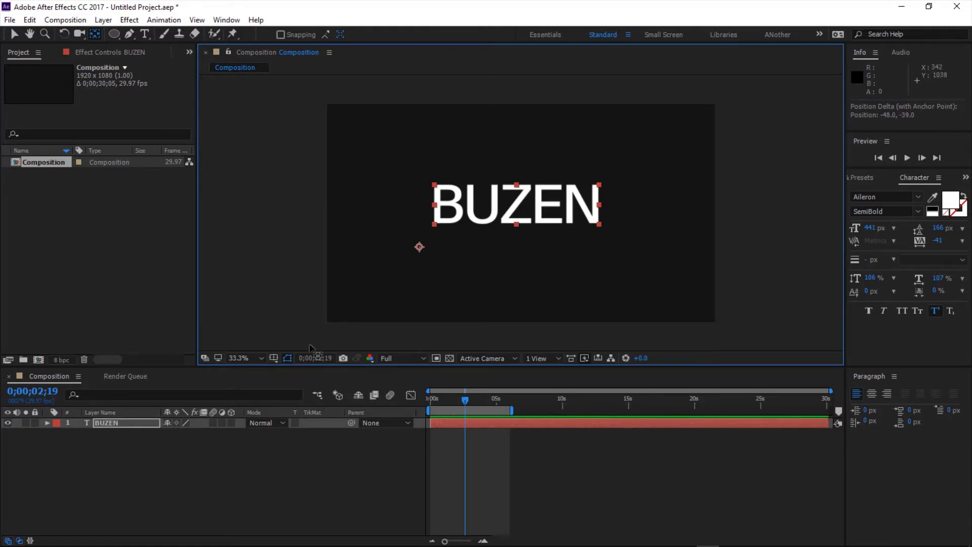
click(50, 453)
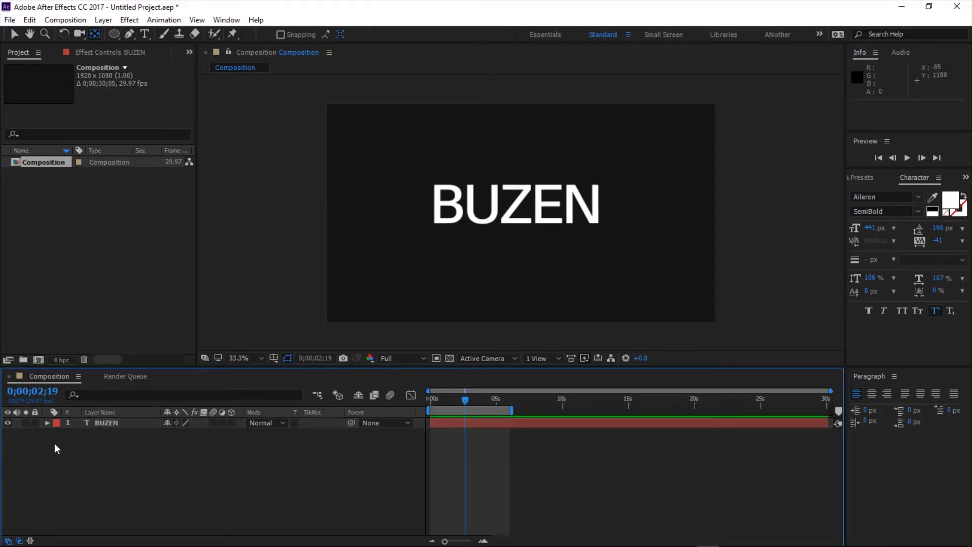
Expand the BUZEN layer's Transform properties and go through Anchor Point, Position and Scale
click(48, 422)
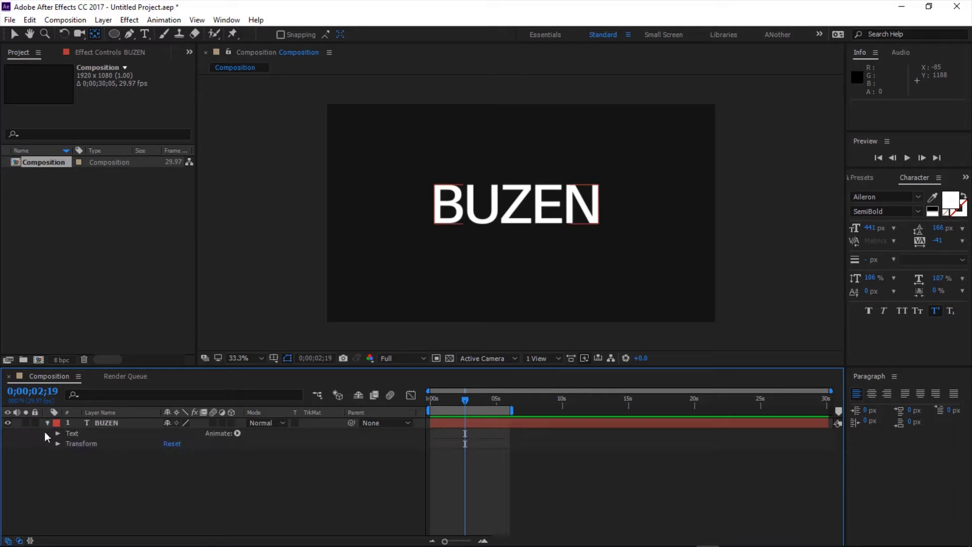
click(57, 444)
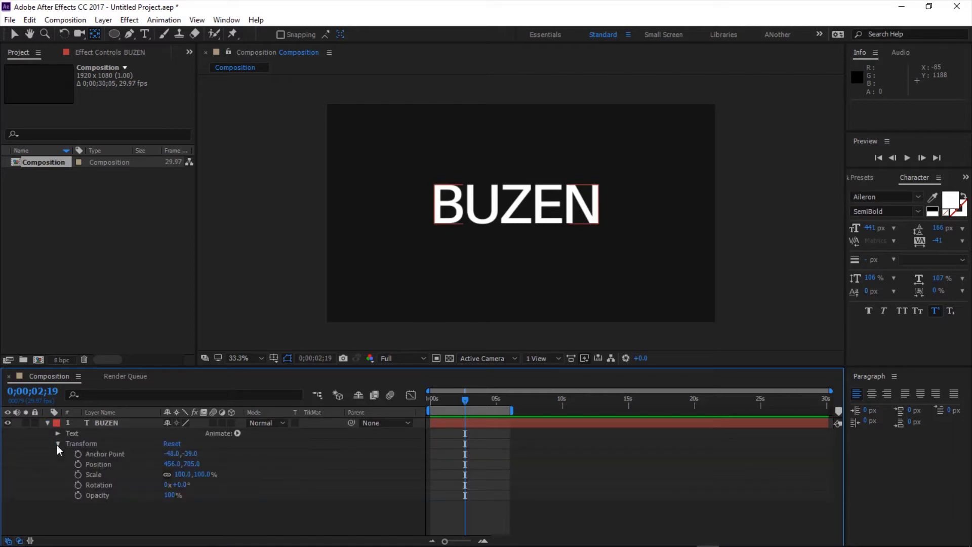
drag(105, 520, 110, 466)
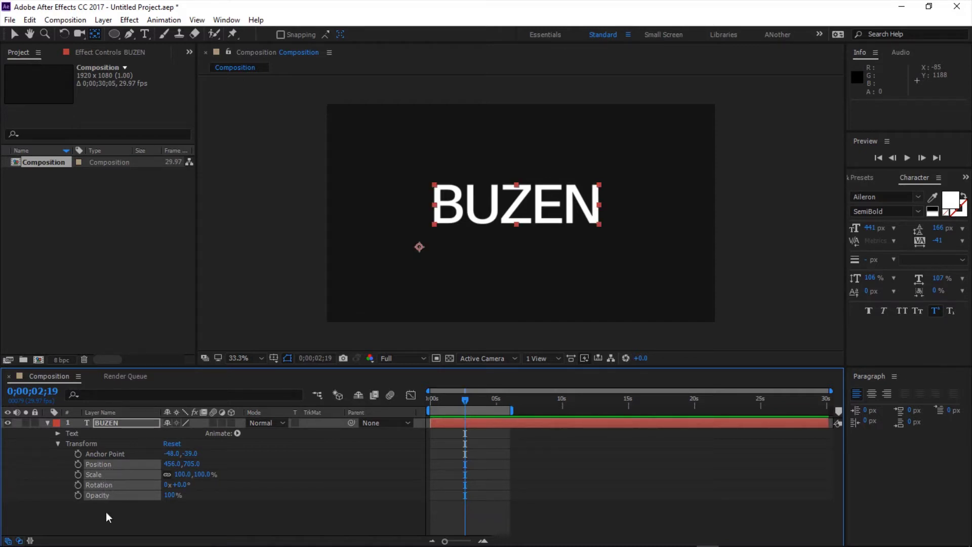
click(107, 453)
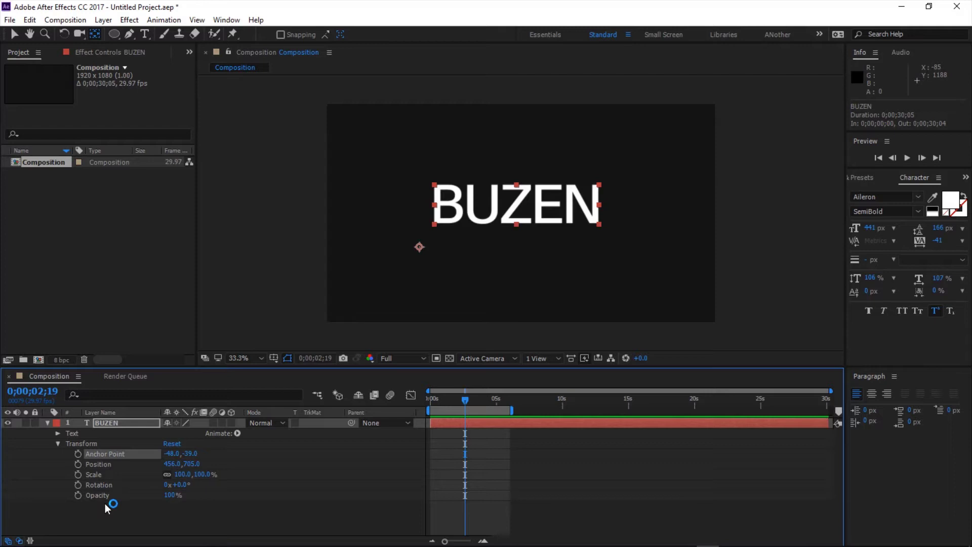
click(102, 462)
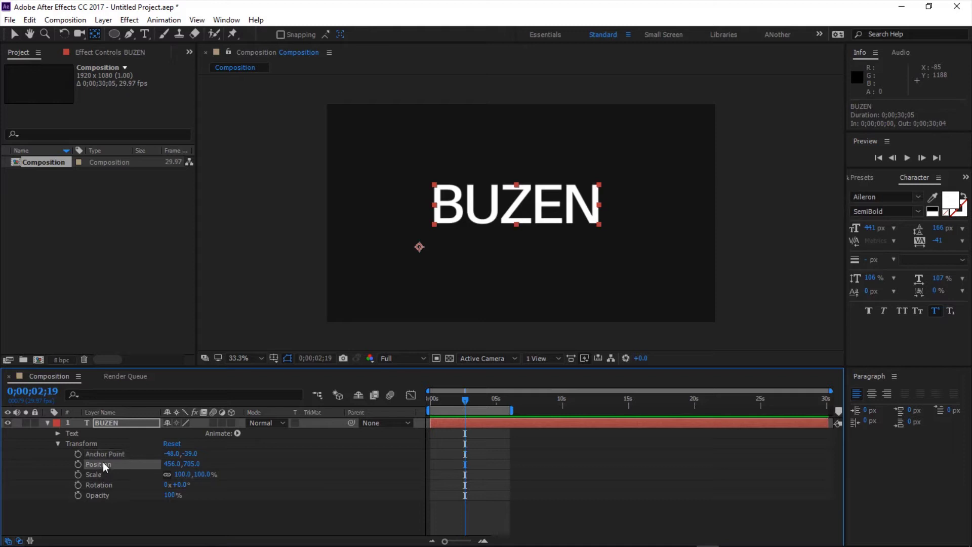
click(105, 475)
Rotate the BUZEN layer about its off-centre anchor point to -8°, then to +4°
click(107, 488)
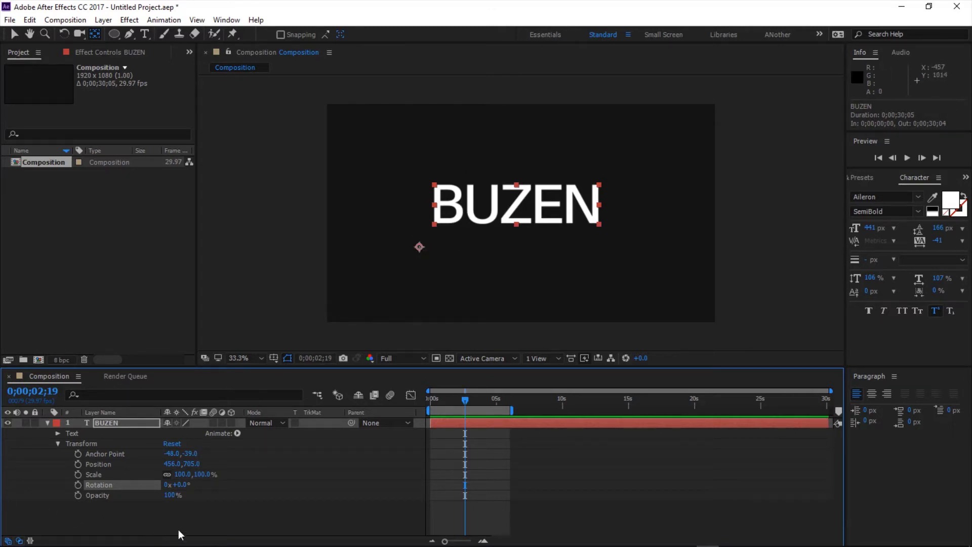
mouse_move(179, 485)
mouse_down()
mouse_move(230, 484)
mouse_move(142, 486)
mouse_move(189, 487)
mouse_move(151, 488)
mouse_move(178, 487)
mouse_up()
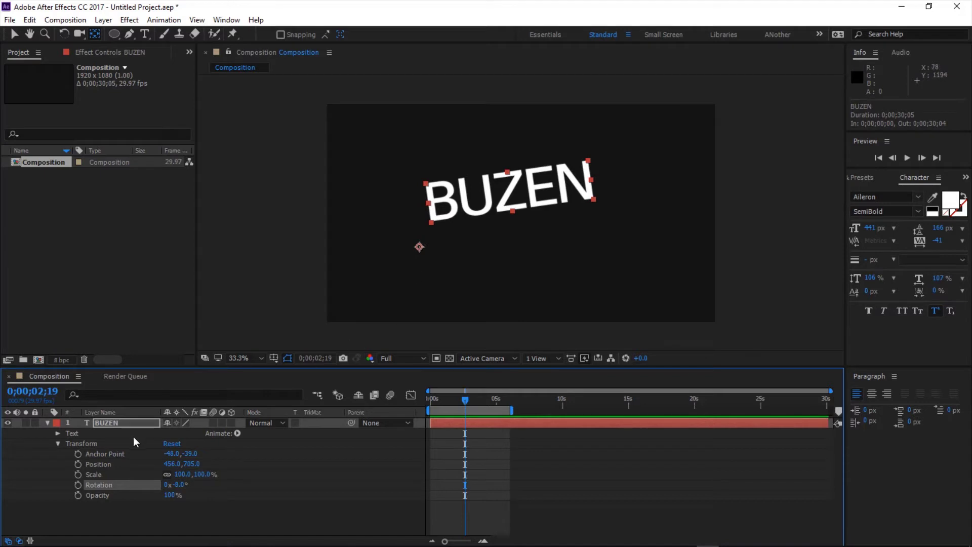
mouse_move(179, 487)
mouse_down()
mouse_move(199, 487)
mouse_move(162, 485)
mouse_move(182, 485)
mouse_up()
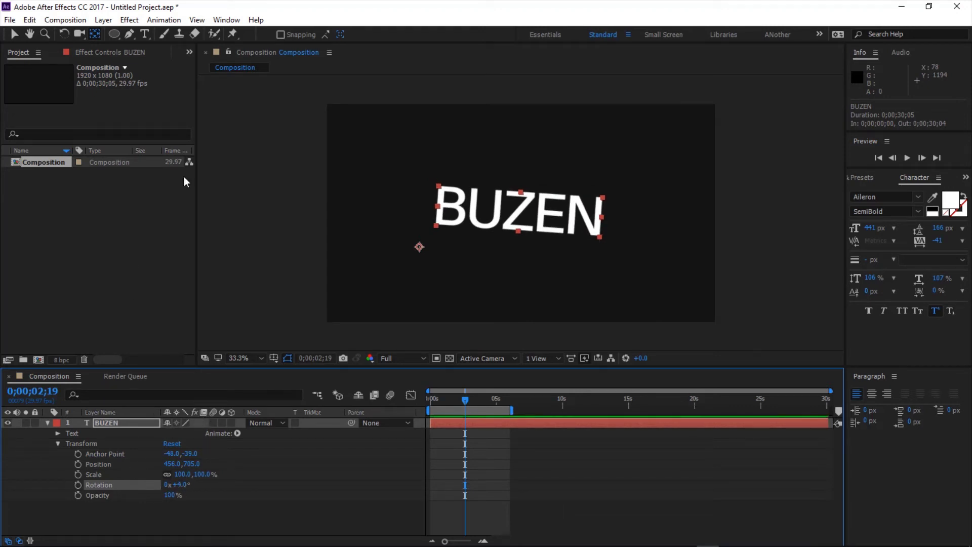
Move the anchor point to the centre of the BUZEN text and set the layer's rotation to +6°
click(418, 246)
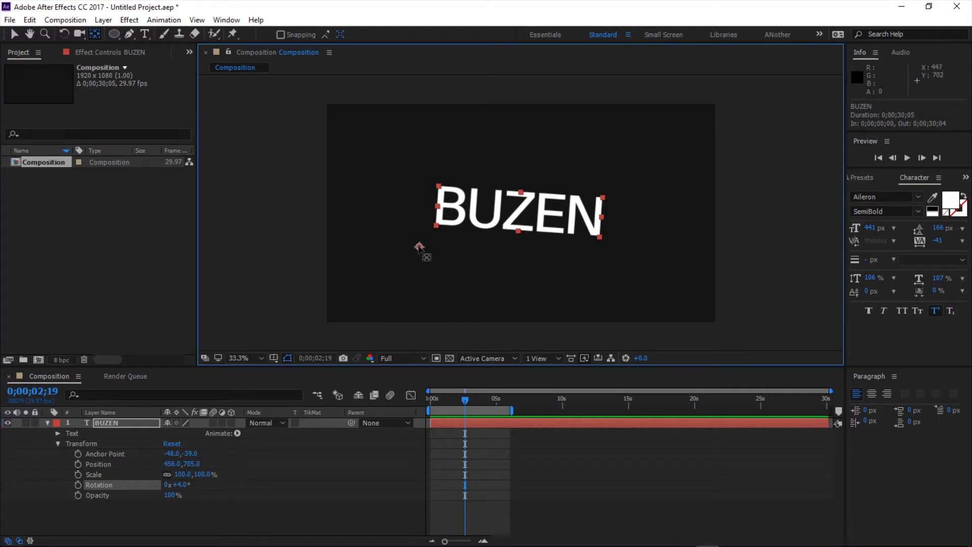
drag(418, 246, 518, 211)
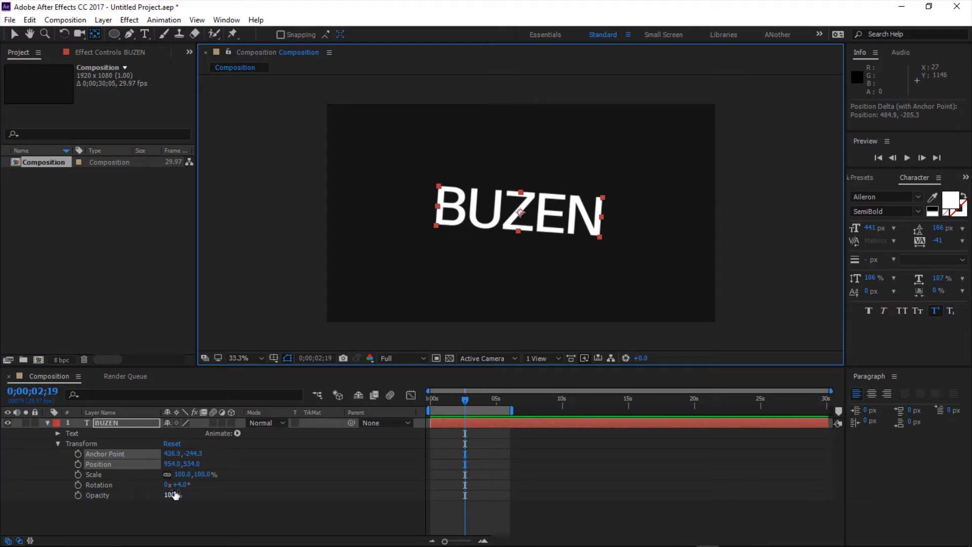
mouse_move(178, 484)
mouse_down()
mouse_move(221, 485)
mouse_move(157, 484)
mouse_move(257, 483)
mouse_move(152, 484)
mouse_move(187, 484)
mouse_up()
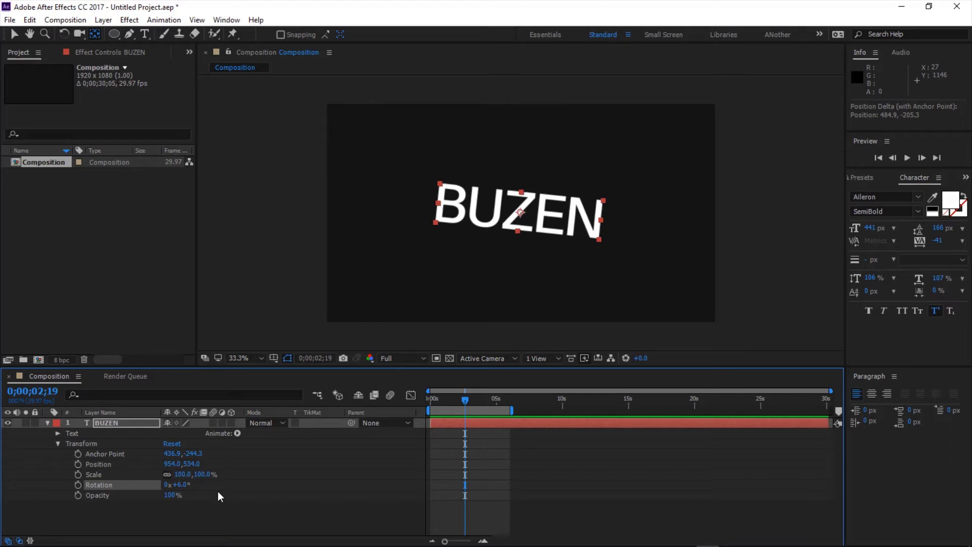
Scale the BUZEN layer down to 47% and then up to 126% around its centred anchor point
click(129, 476)
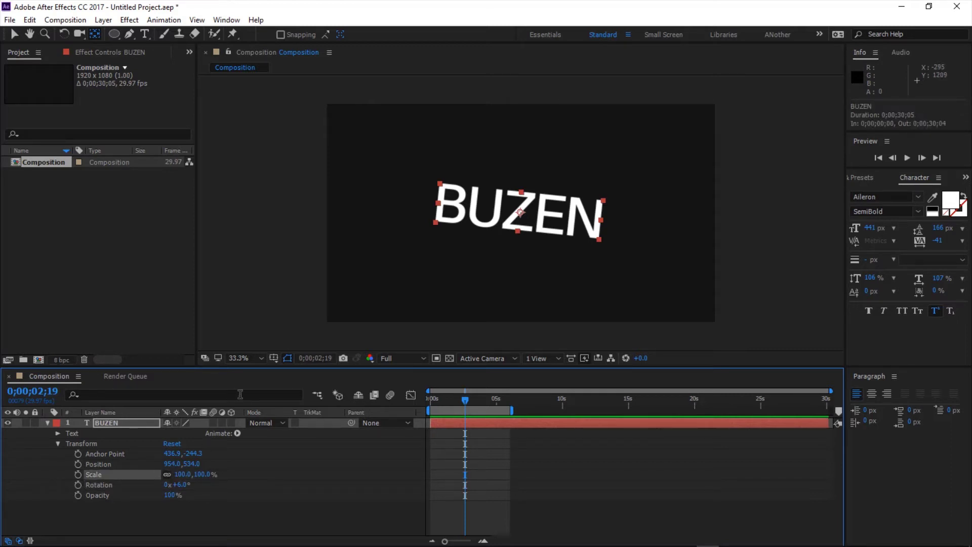
drag(184, 474, 151, 477)
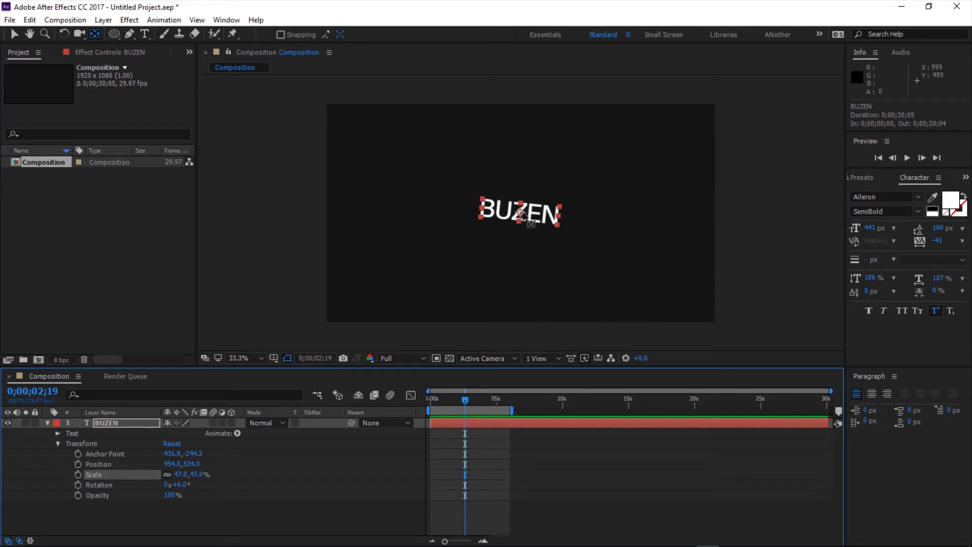
drag(185, 474, 238, 464)
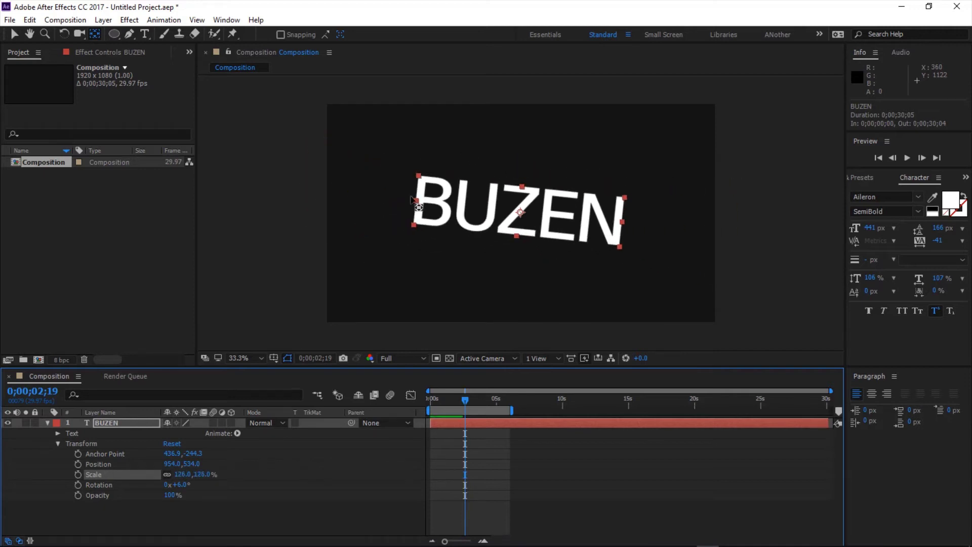
drag(519, 211, 413, 224)
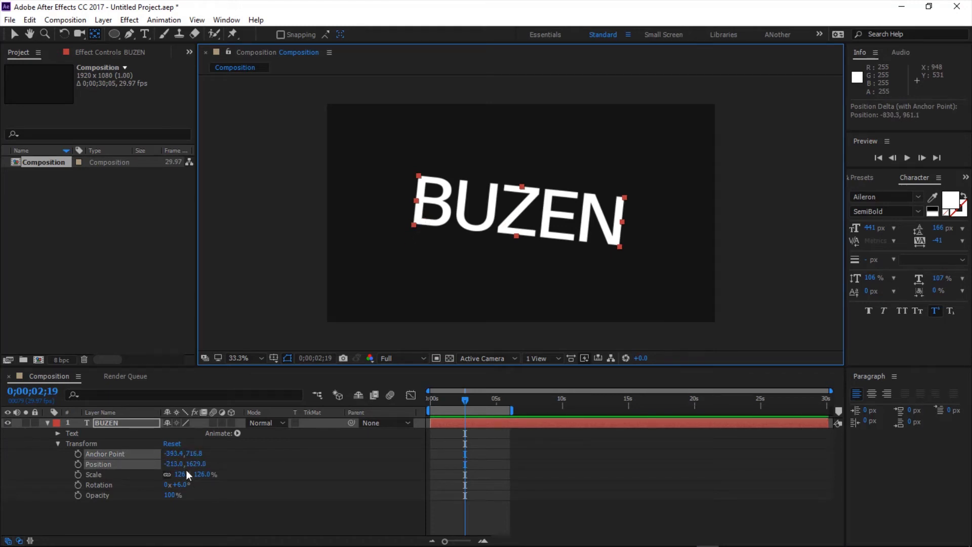
mouse_move(183, 474)
mouse_down()
mouse_move(221, 467)
mouse_move(152, 476)
mouse_move(202, 467)
mouse_move(174, 470)
mouse_up()
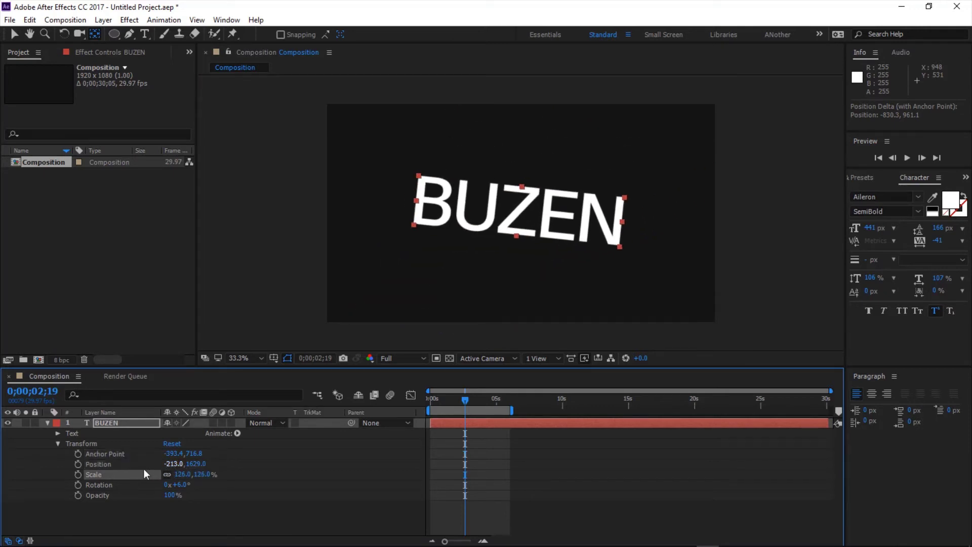
click(127, 422)
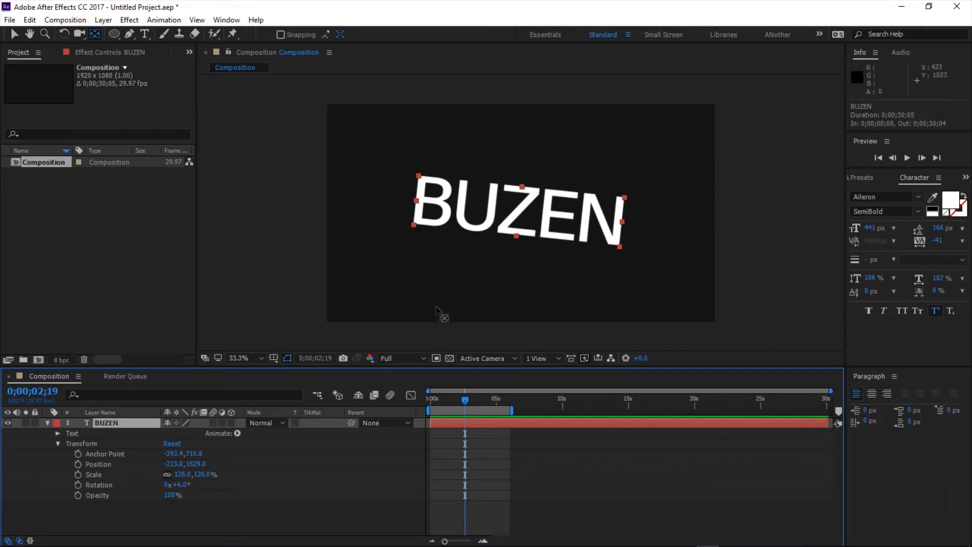
key(ctrl+z)
key(ctrl+z)
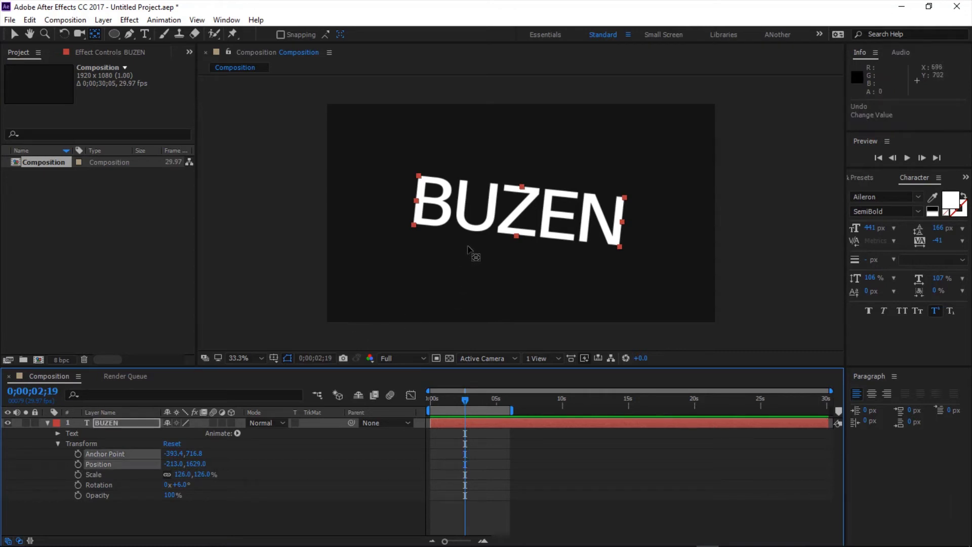
Move the anchor point to the lower-left corner of the BUZEN text and scale the layer to 55%
click(521, 213)
drag(521, 212, 416, 222)
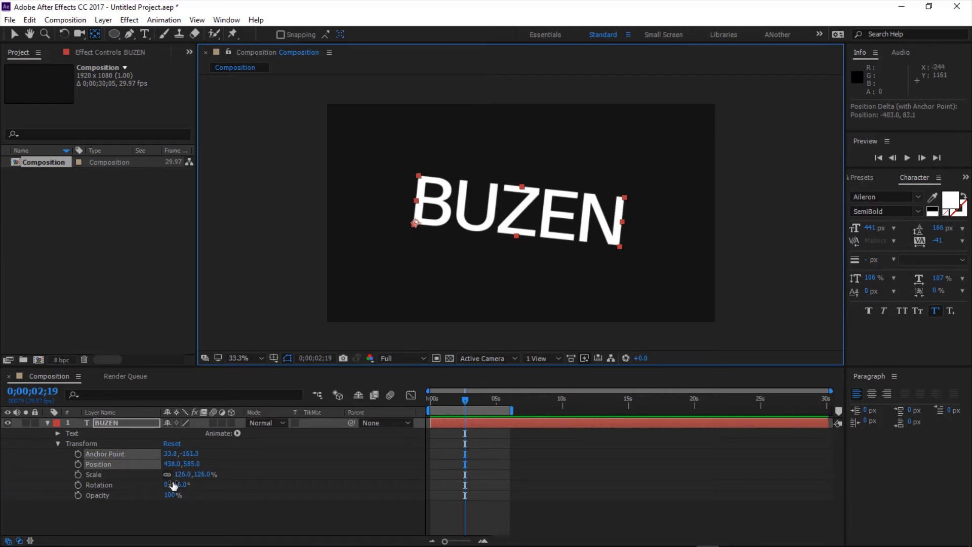
click(126, 510)
drag(181, 476, 139, 472)
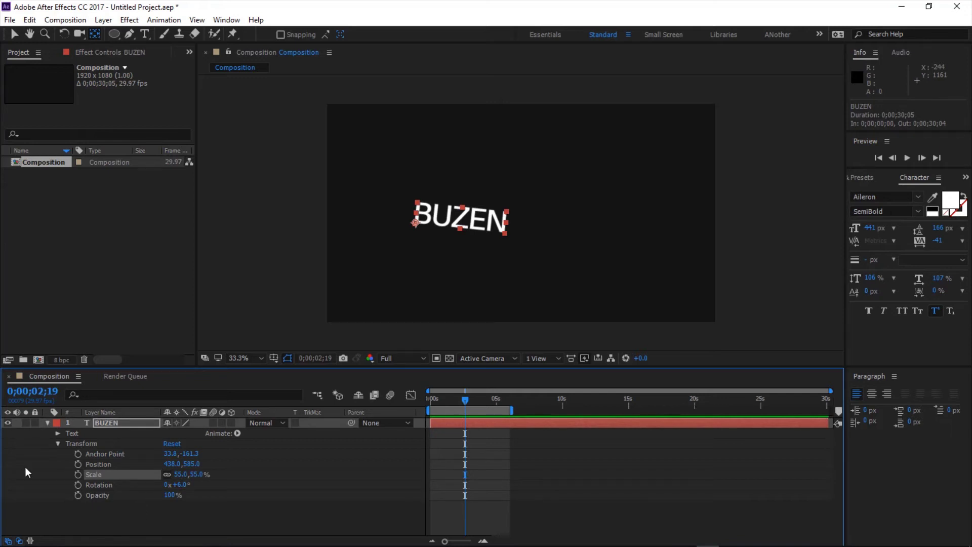
Collapse the BUZEN layer's properties, hide the layer and deselect it
click(47, 423)
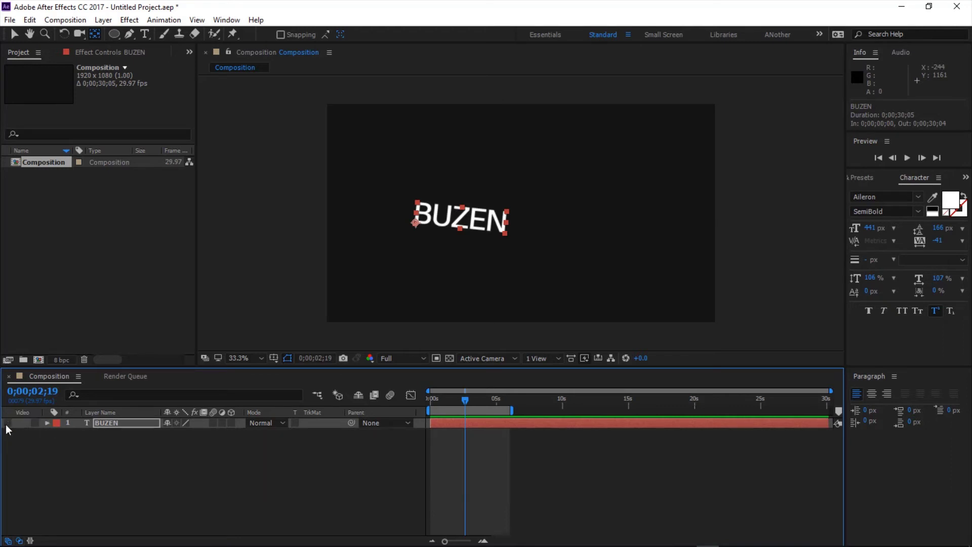
click(7, 424)
click(93, 506)
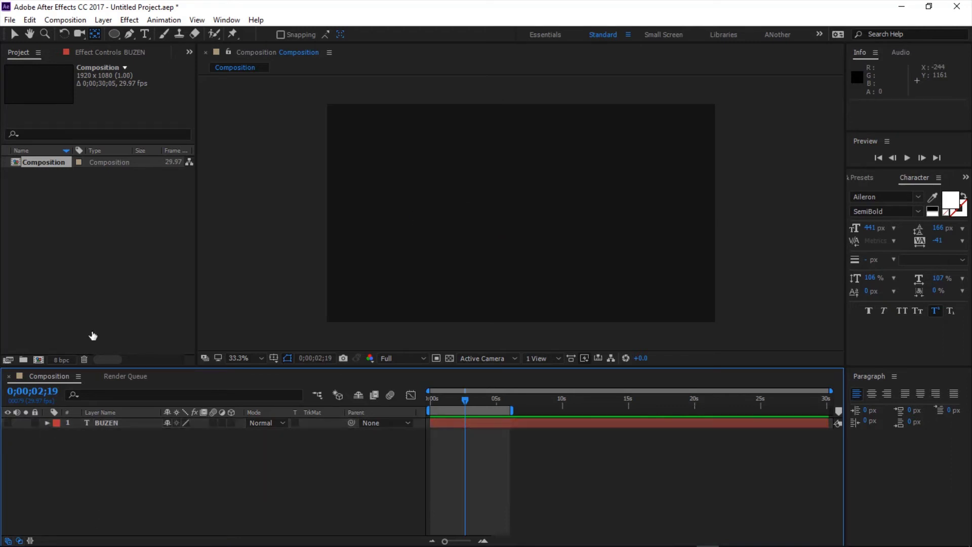
Draw a blue ellipse as a large circle near the composition's centre, deselect it and collapse its layer properties
click(114, 33)
mouse_move(434, 146)
mouse_down()
mouse_move(612, 286)
mouse_move(573, 232)
mouse_up()
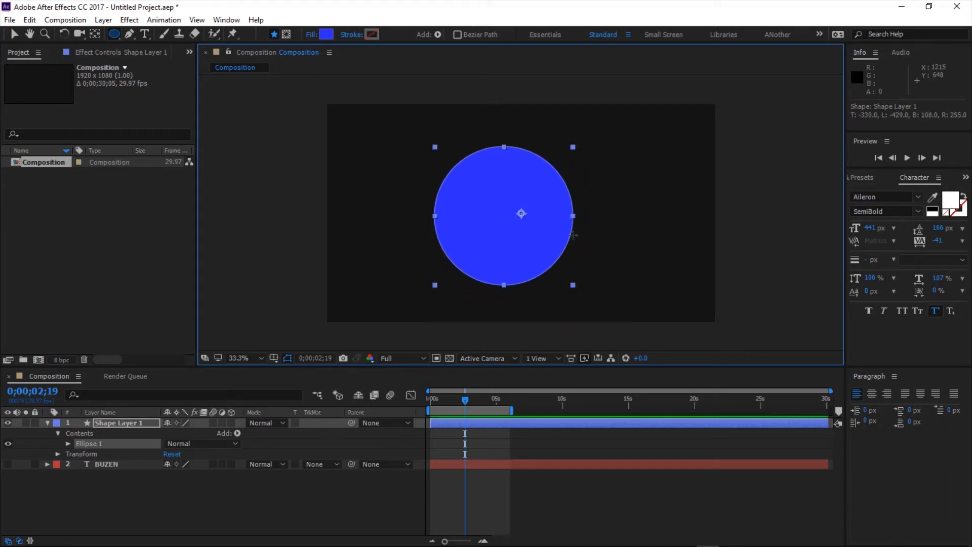
click(150, 482)
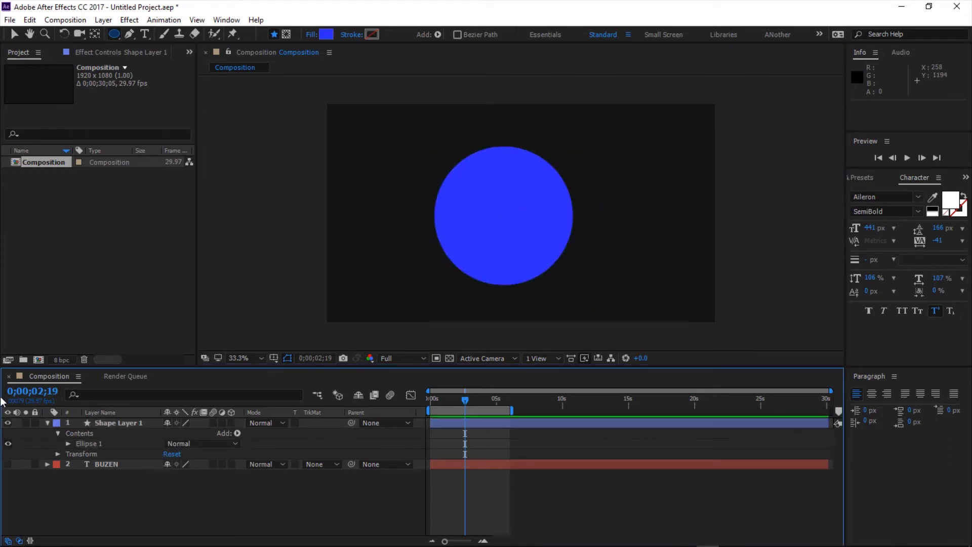
click(47, 423)
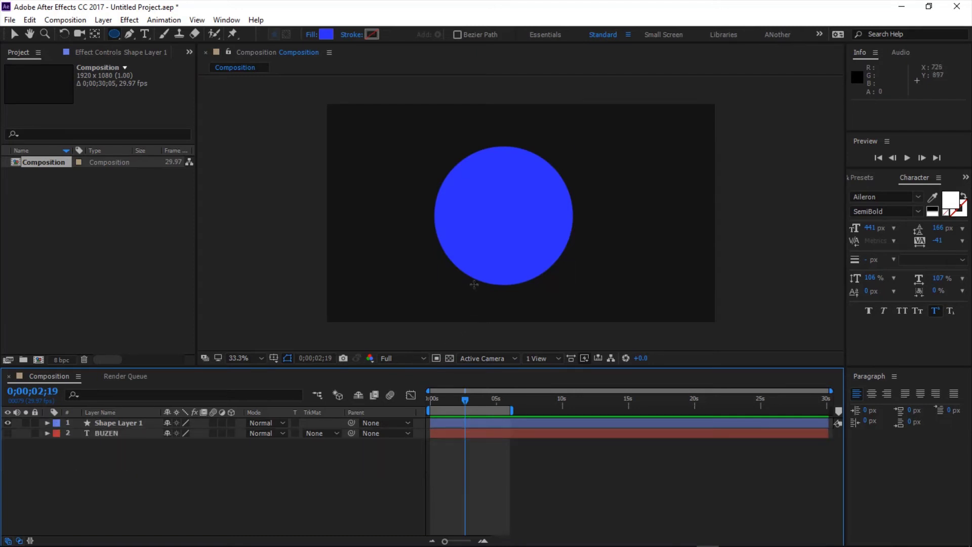
Move the circle 54 px to the right and place its anchor point at about the circle's centre
click(15, 35)
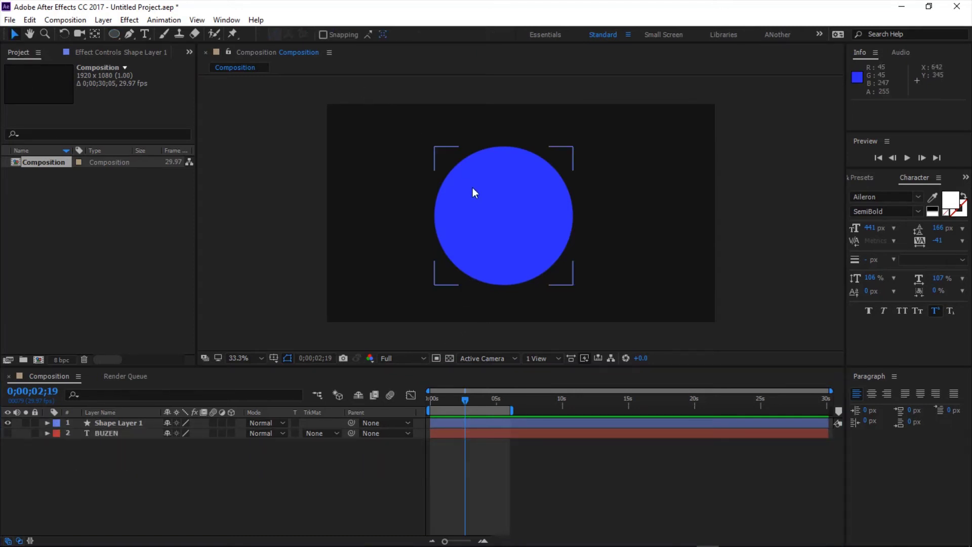
drag(504, 213, 516, 212)
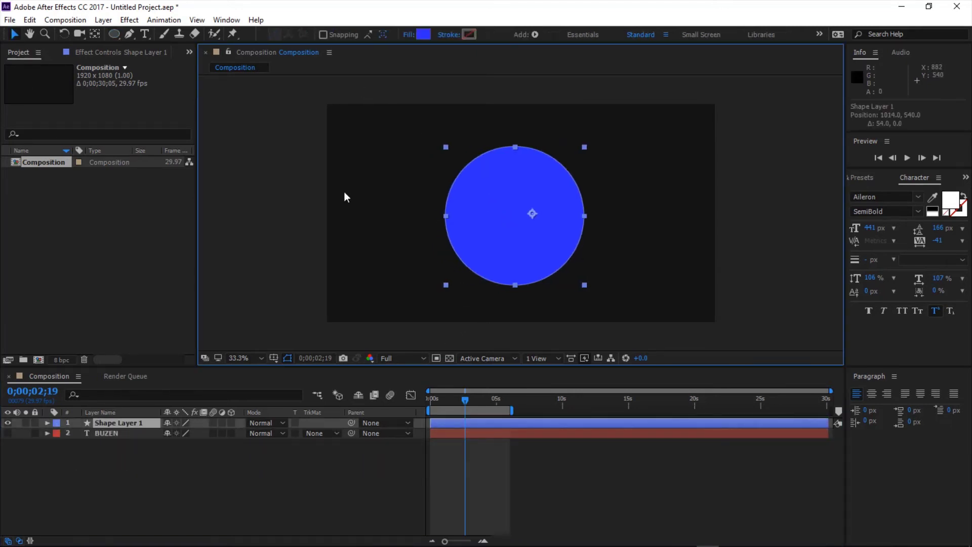
click(95, 33)
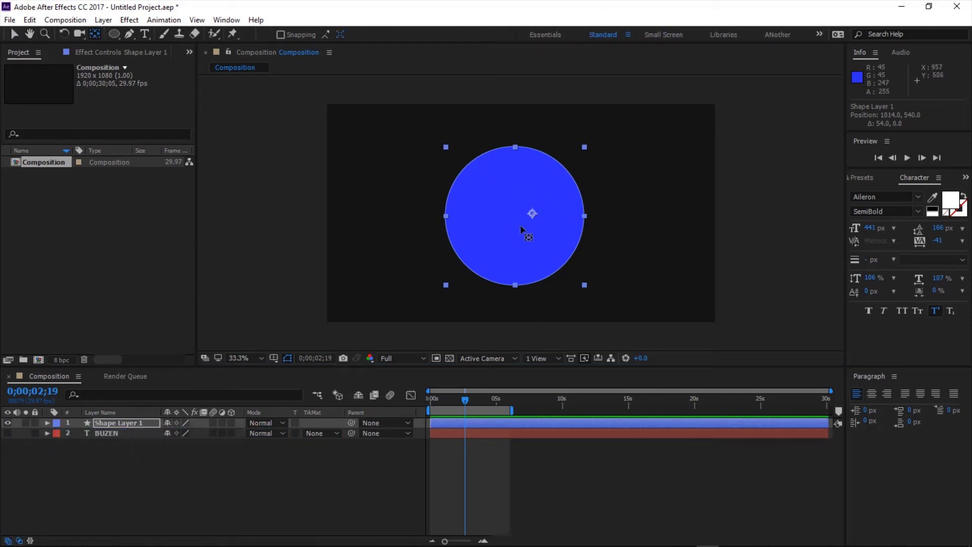
drag(531, 214, 511, 219)
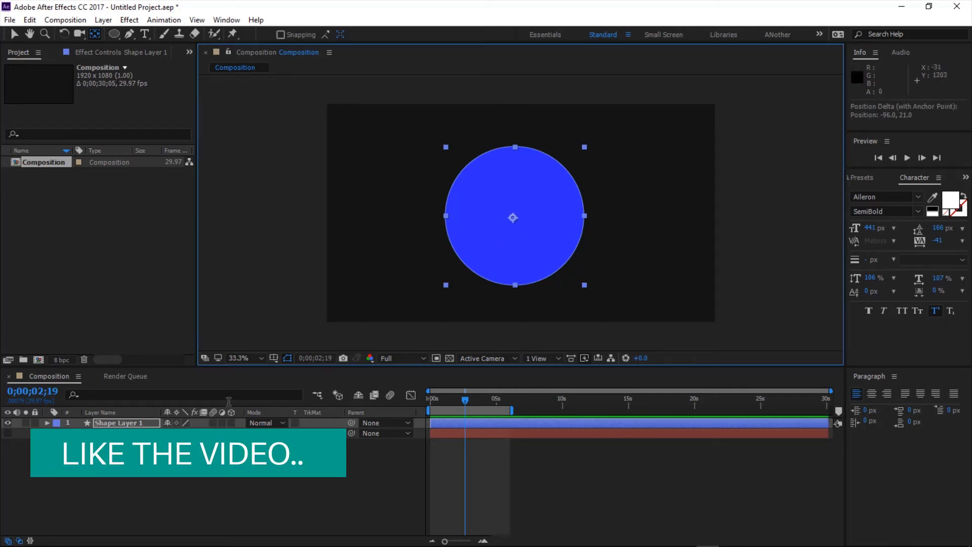
Show the circle layer's Anchor Point property, switch to Scale and reduce the circle to 57% around its centred anchor point
click(114, 424)
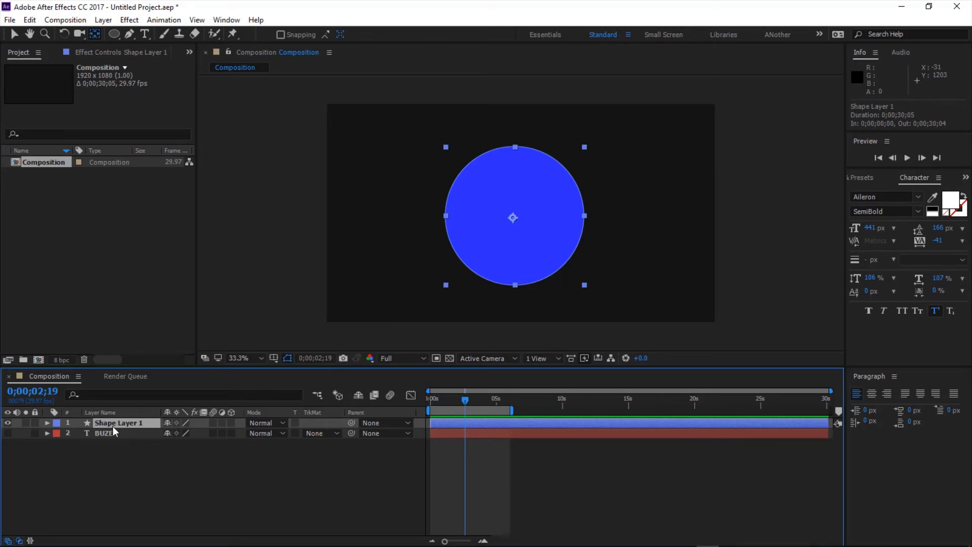
key(a)
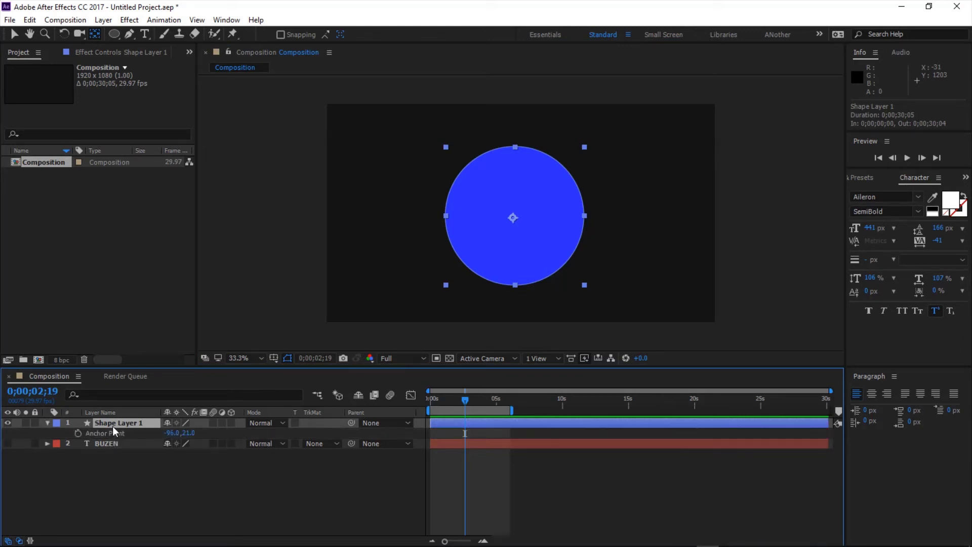
key(a)
key(s)
drag(181, 433, 157, 443)
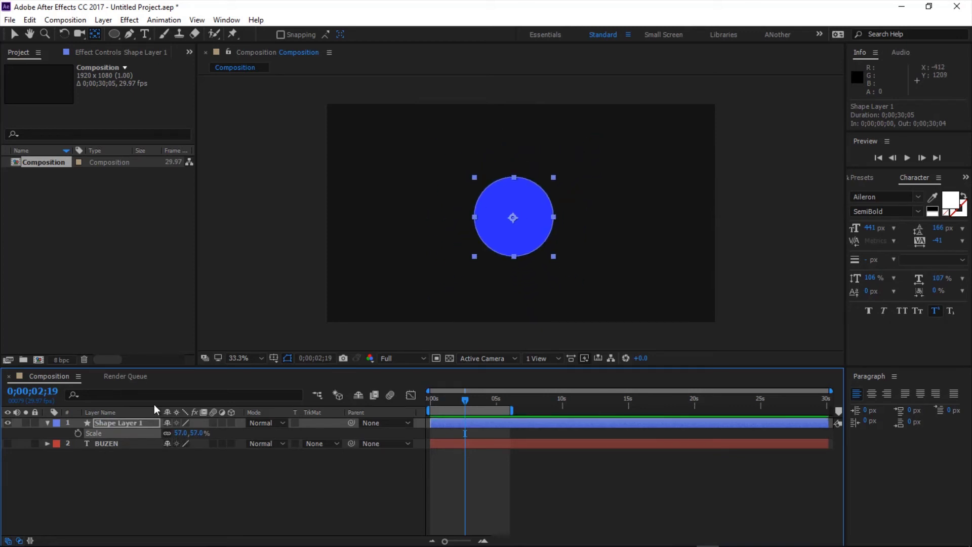
Scale the circle to 67% with its anchor point at the bounding box's lower-left corner, and return the anchor point to the centre
drag(513, 216, 478, 257)
mouse_move(174, 434)
mouse_down()
mouse_move(199, 434)
mouse_move(161, 433)
mouse_move(223, 433)
mouse_move(187, 441)
mouse_up()
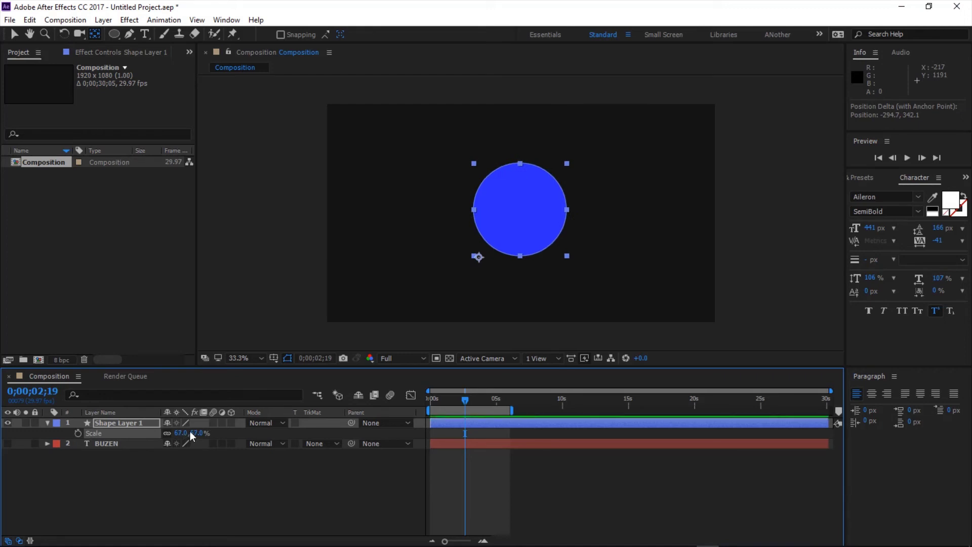
click(478, 259)
drag(478, 257, 519, 209)
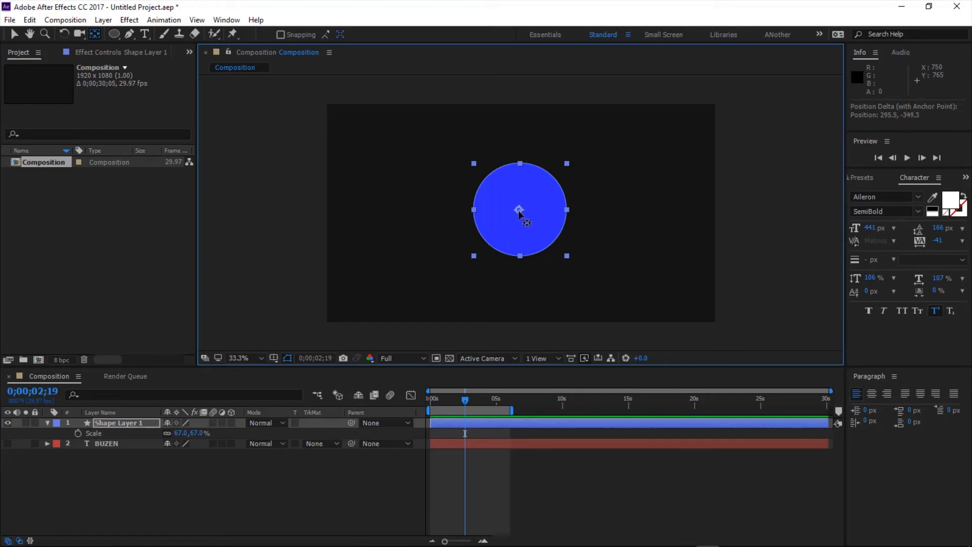
Keyframe the circle's Anchor Point from its centre at 0;00;00;00 to the bounding box's lower-left corner at 0;00;05;00
click(135, 423)
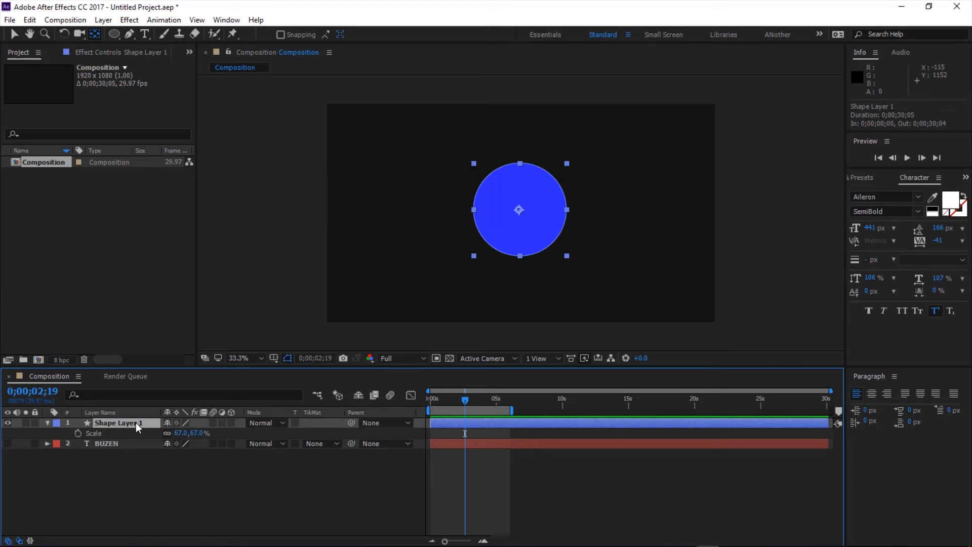
key(a)
click(77, 433)
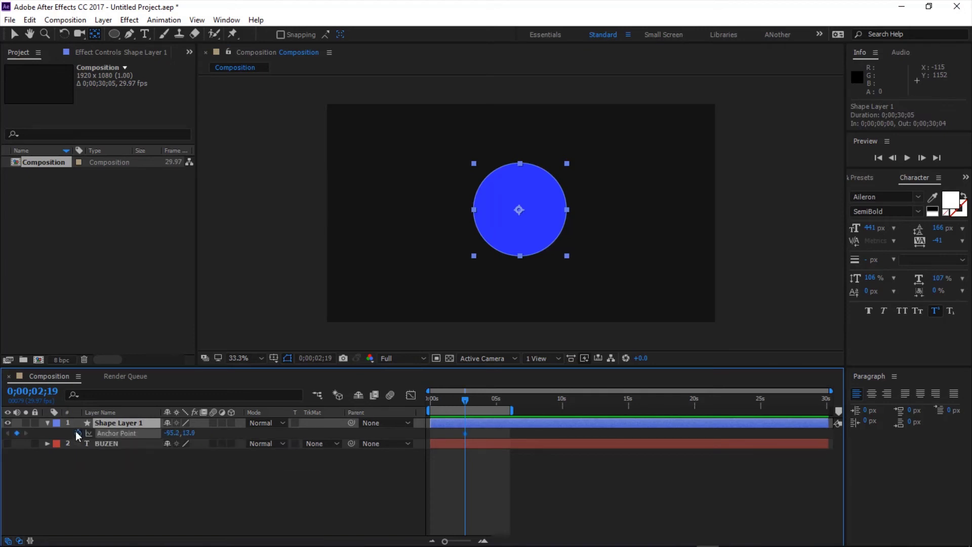
key(ctrl+z)
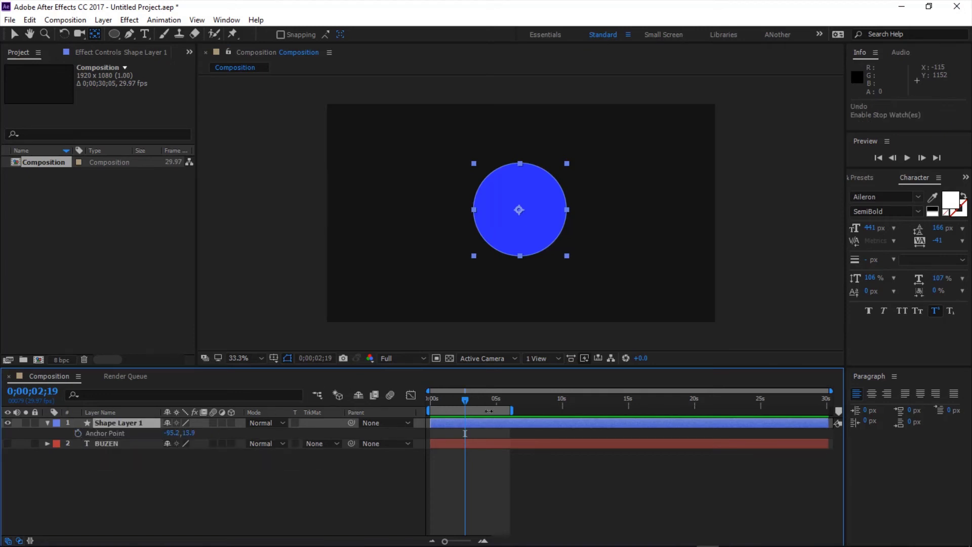
drag(467, 403, 427, 406)
click(77, 433)
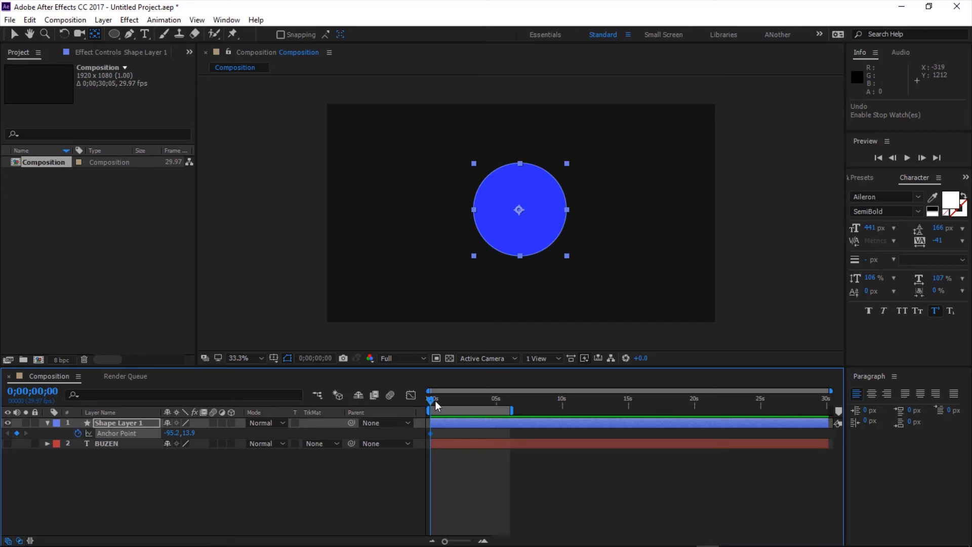
drag(434, 400, 498, 419)
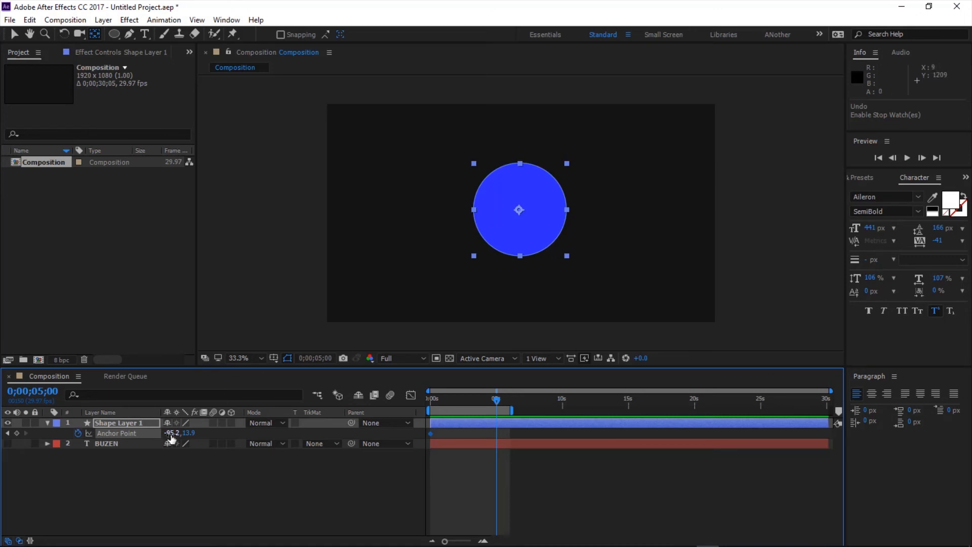
drag(519, 210, 472, 259)
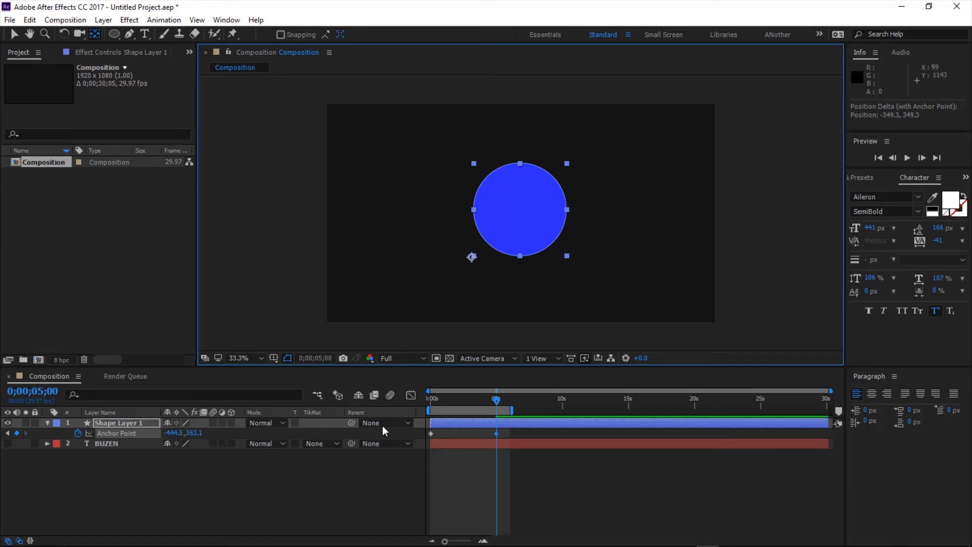
Deselect the layer and preview the anchor point animation twice from the start, returning to the beginning of the timeline
drag(497, 403, 418, 419)
click(285, 487)
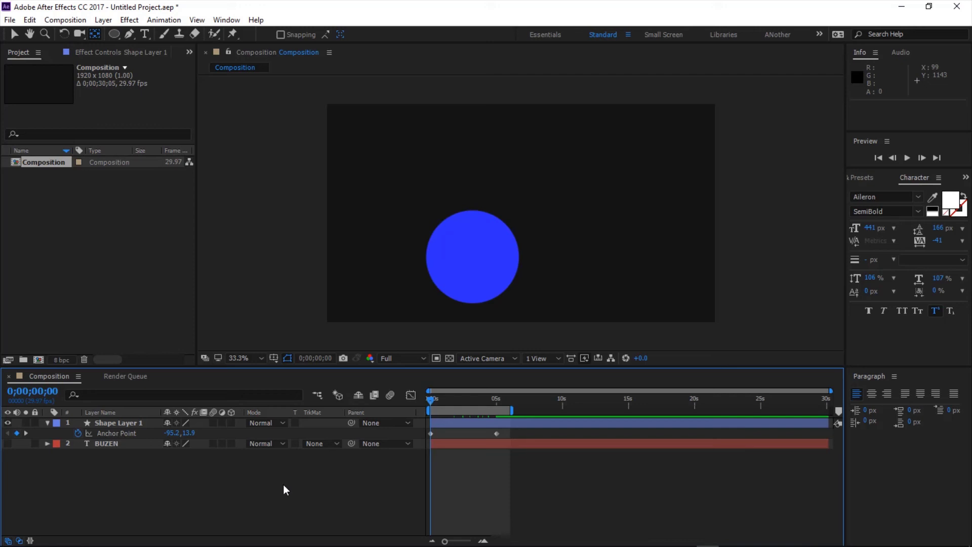
key(space)
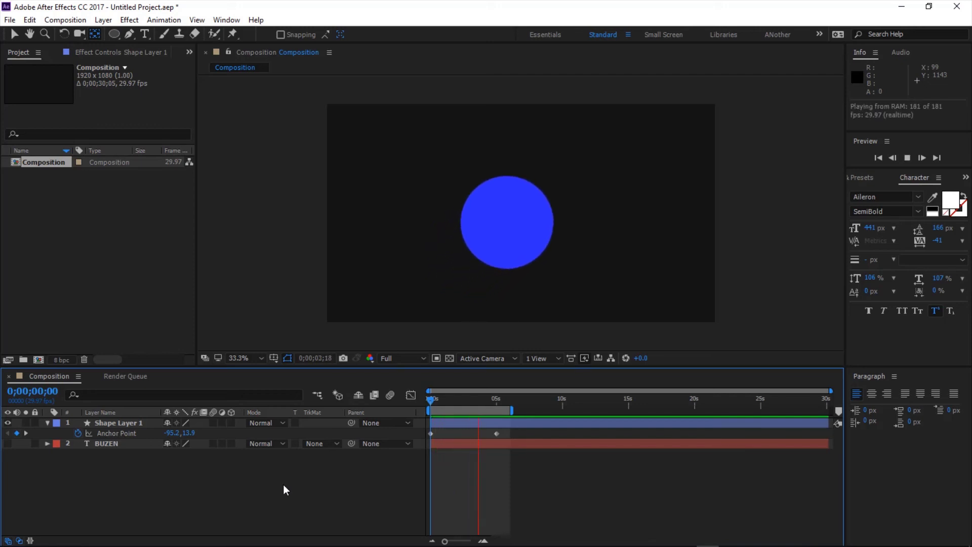
key(space)
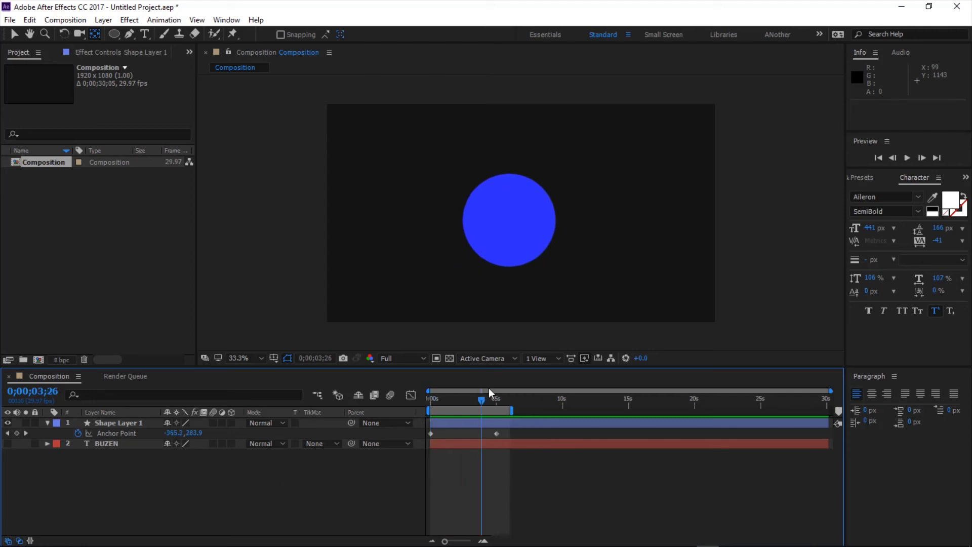
drag(482, 400, 427, 414)
key(space)
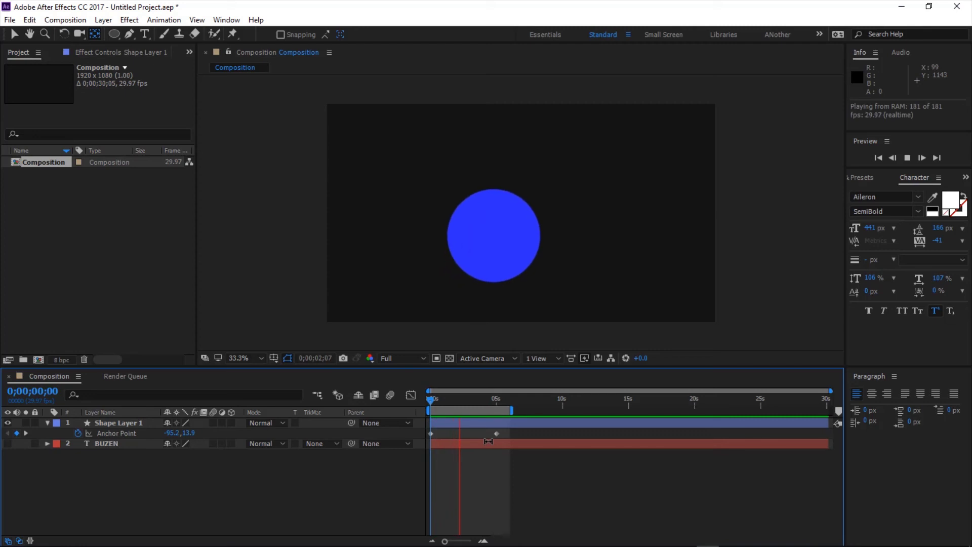
key(space)
drag(466, 403, 426, 412)
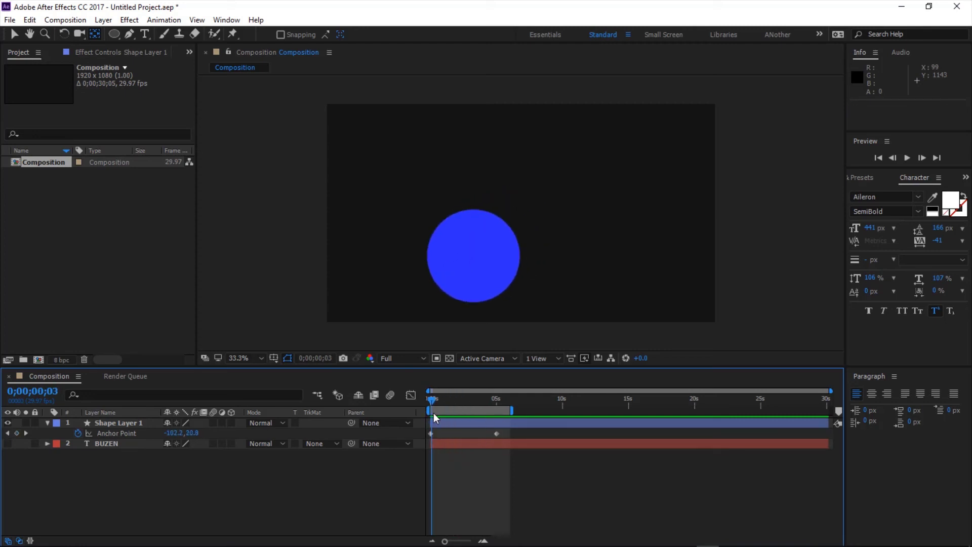
Keyframe the circle layer's Scale from 12% at 0;00;00;00 to 140% at 0;00;03;23
click(108, 422)
click(110, 422)
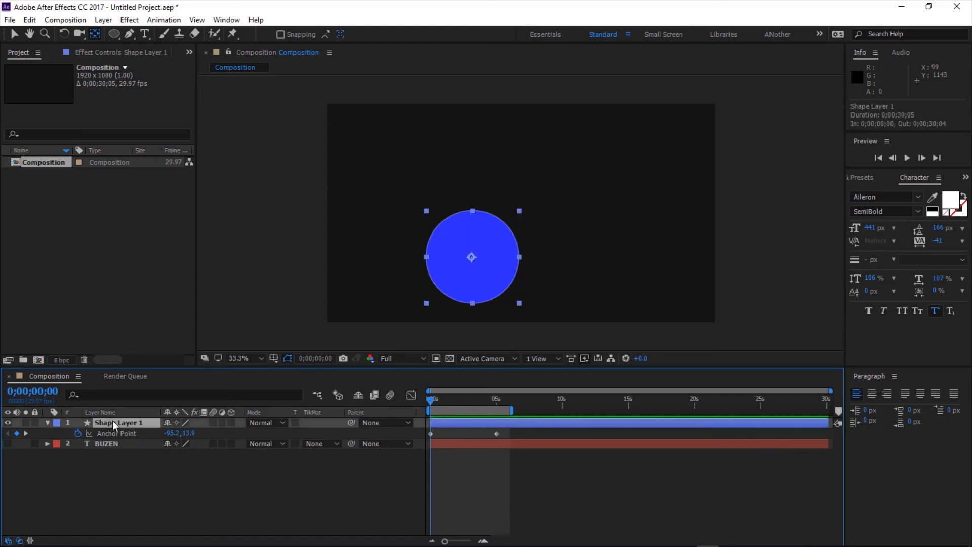
key(s)
click(77, 433)
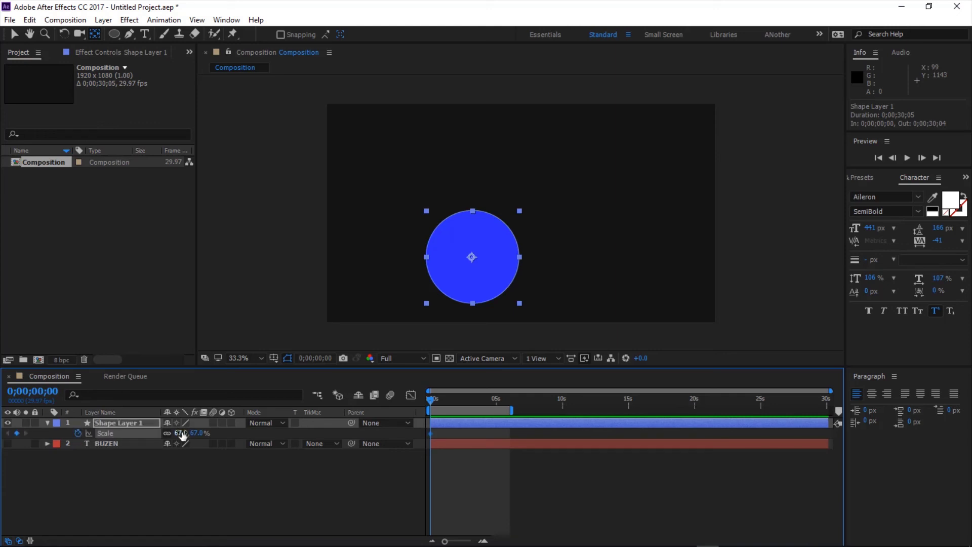
drag(182, 434, 155, 437)
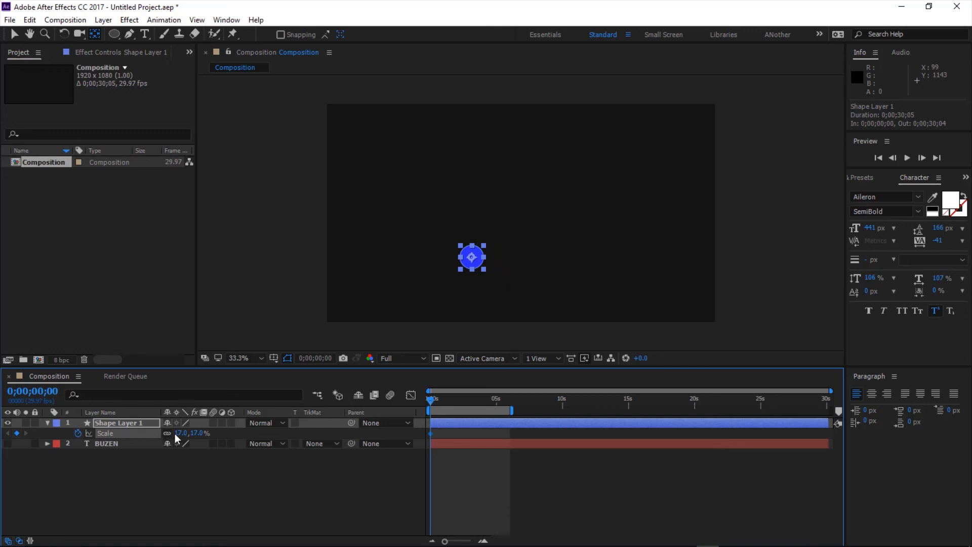
drag(177, 434, 174, 435)
click(294, 476)
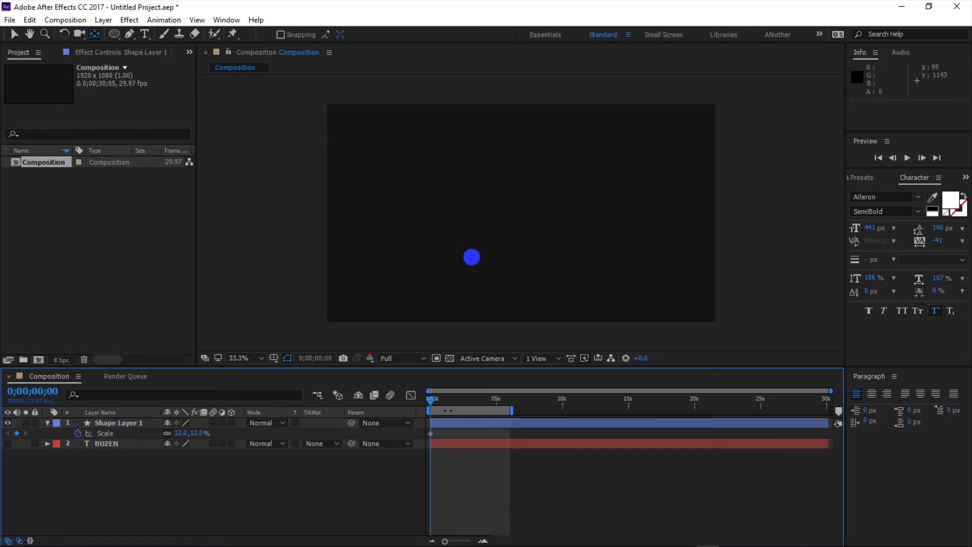
drag(434, 405, 479, 399)
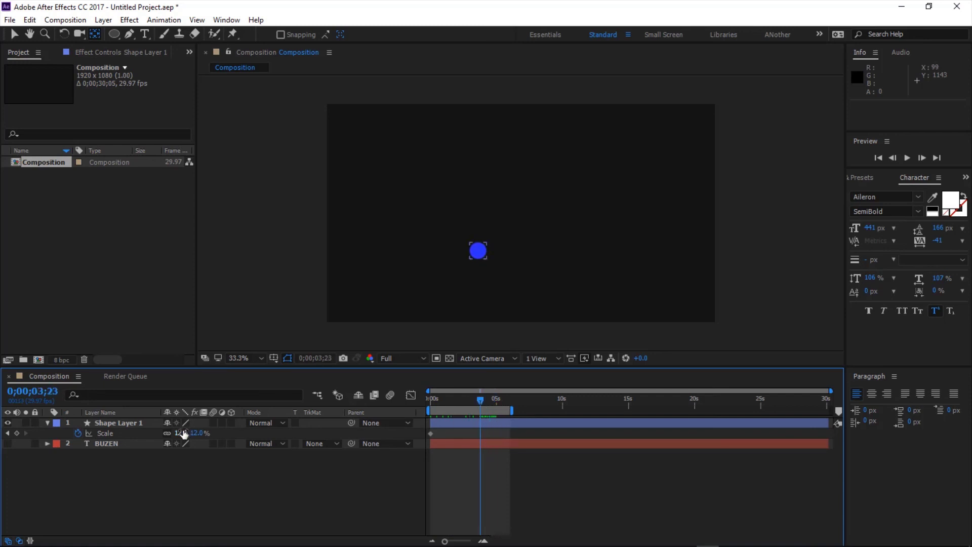
drag(184, 433, 258, 429)
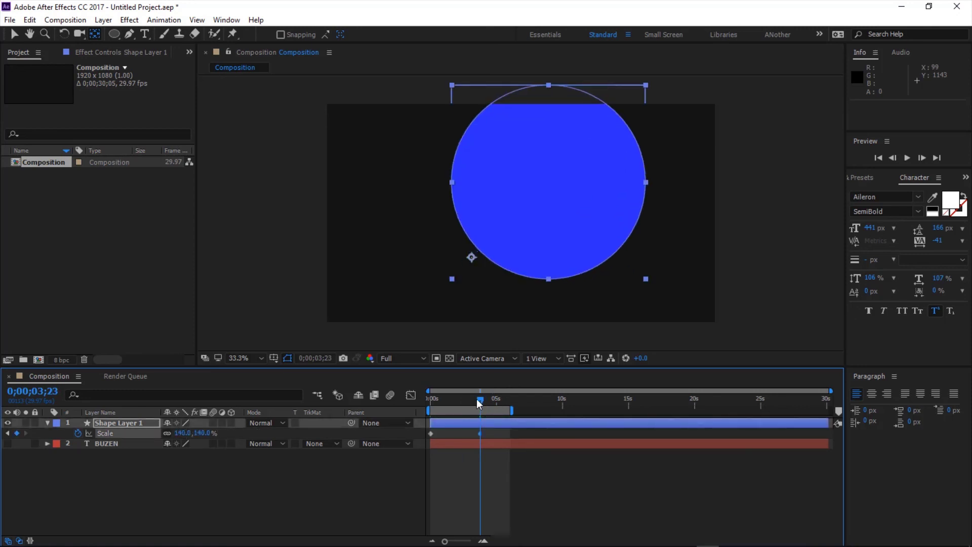
Deselect the layer and preview the combined scale and anchor point animation twice from the start
drag(478, 399, 421, 412)
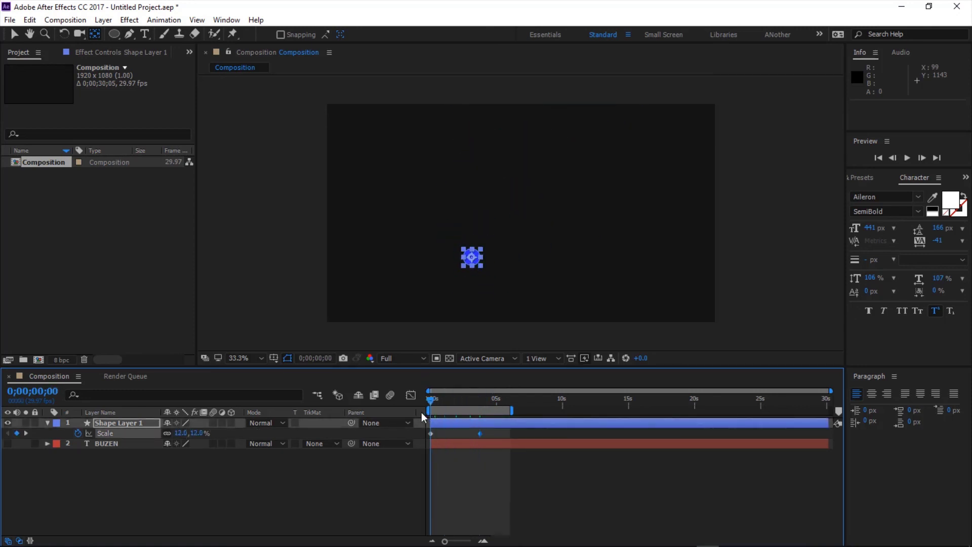
click(210, 475)
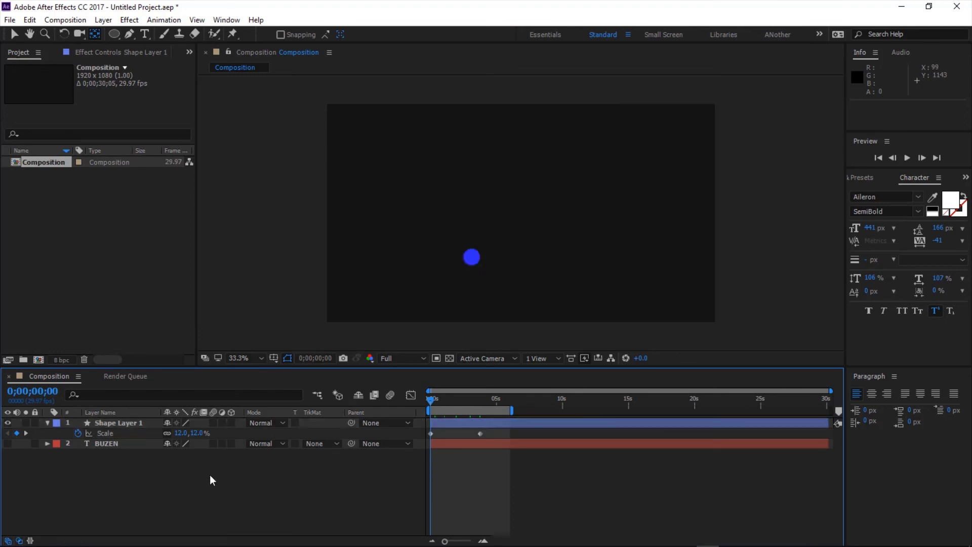
key(space)
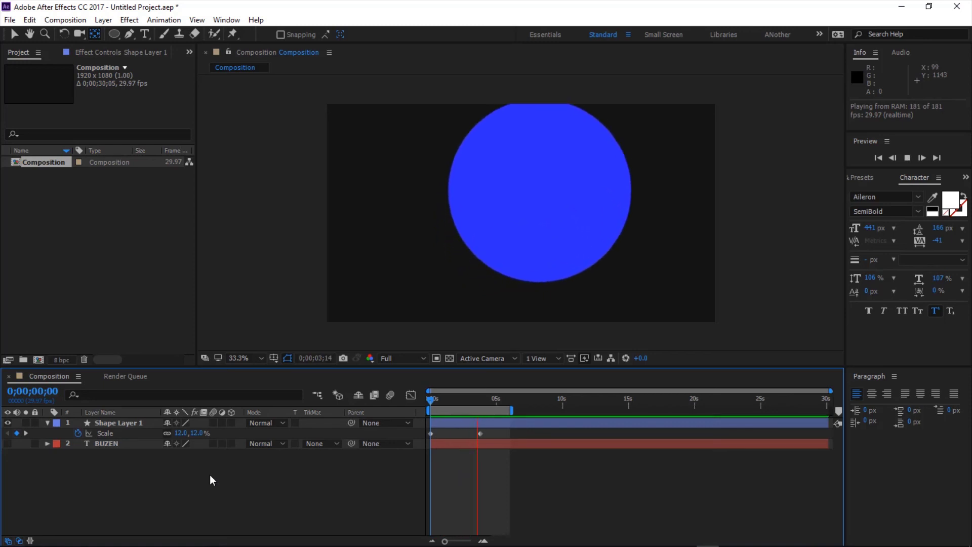
key(space)
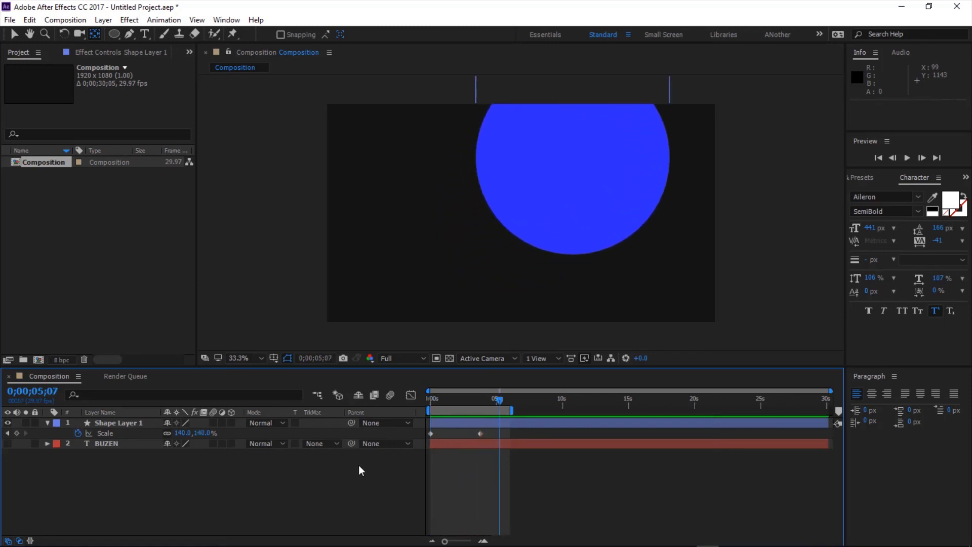
drag(500, 402, 427, 417)
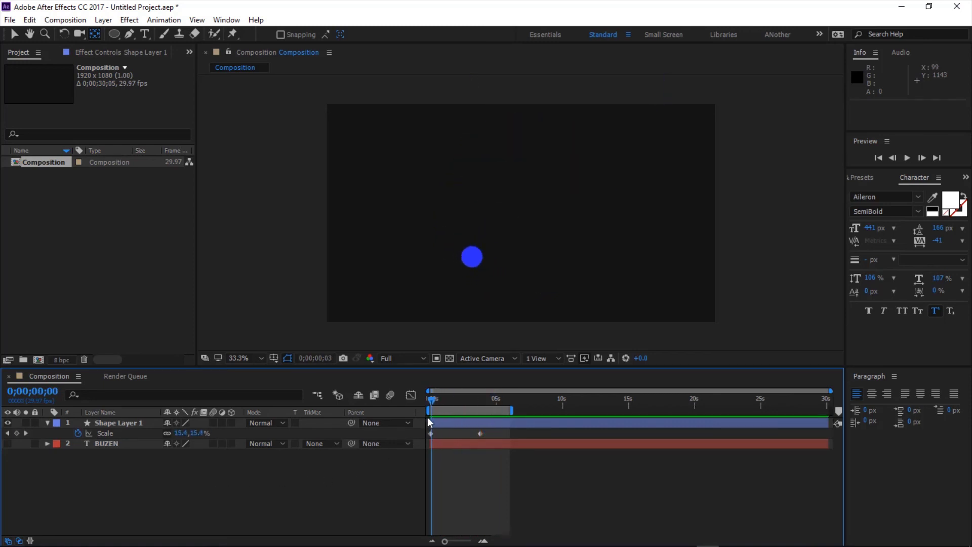
key(space)
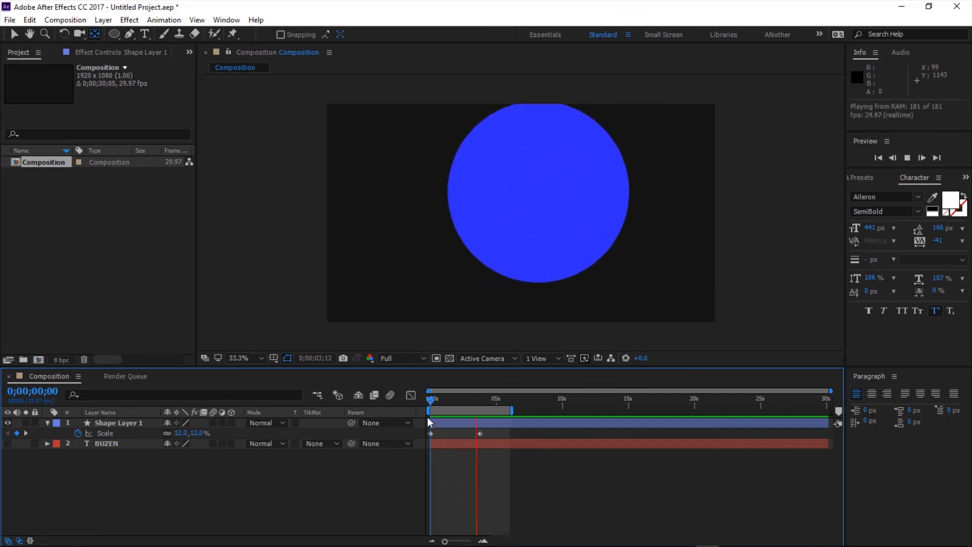
key(space)
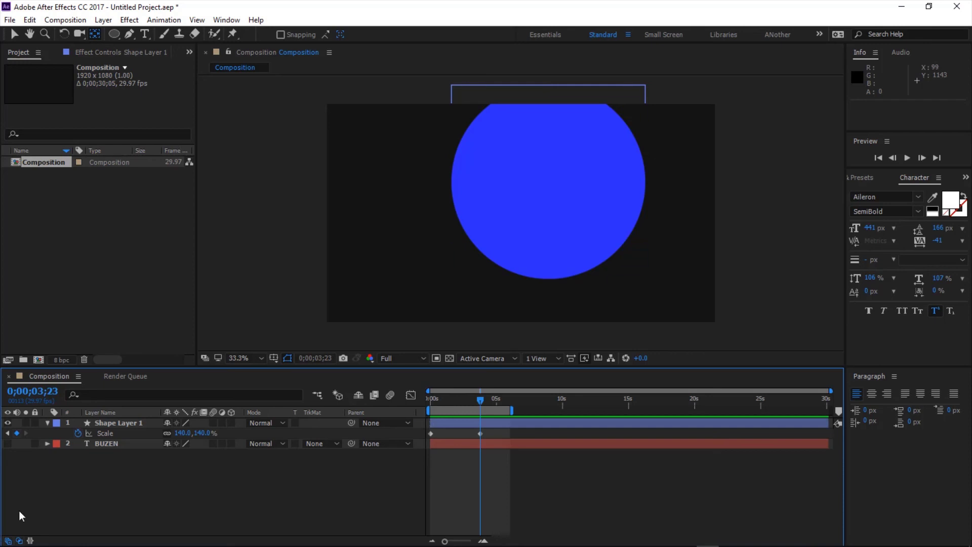
Select the circle's shape layer at the second Scale keyframe
click(114, 422)
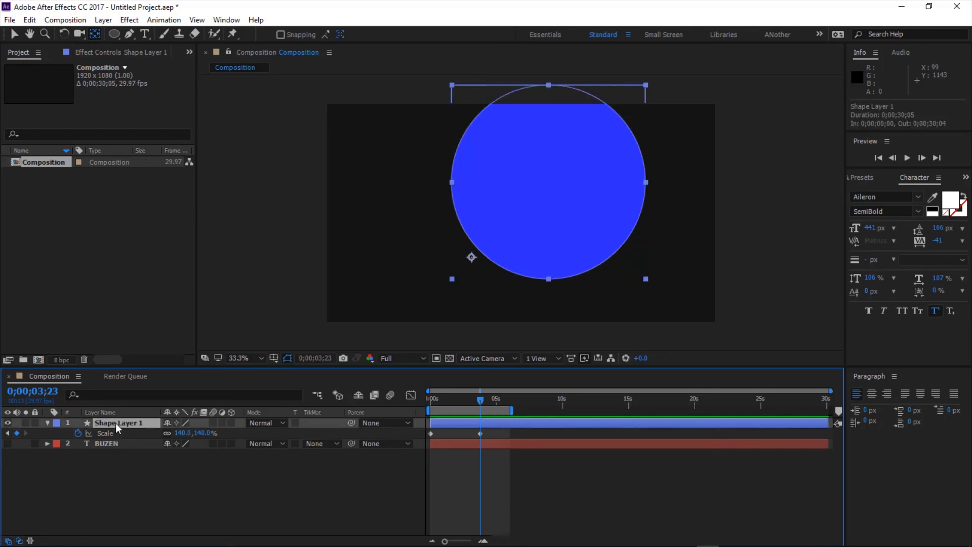